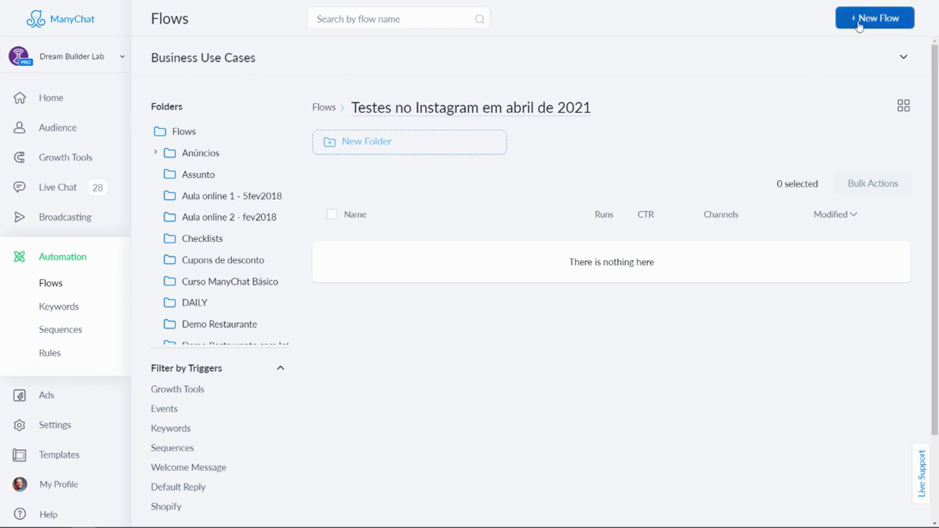
Create a blank flow titled 'Video 2 sobre Instagram' with a Starting Step and Send Message step.
left_click(873, 19)
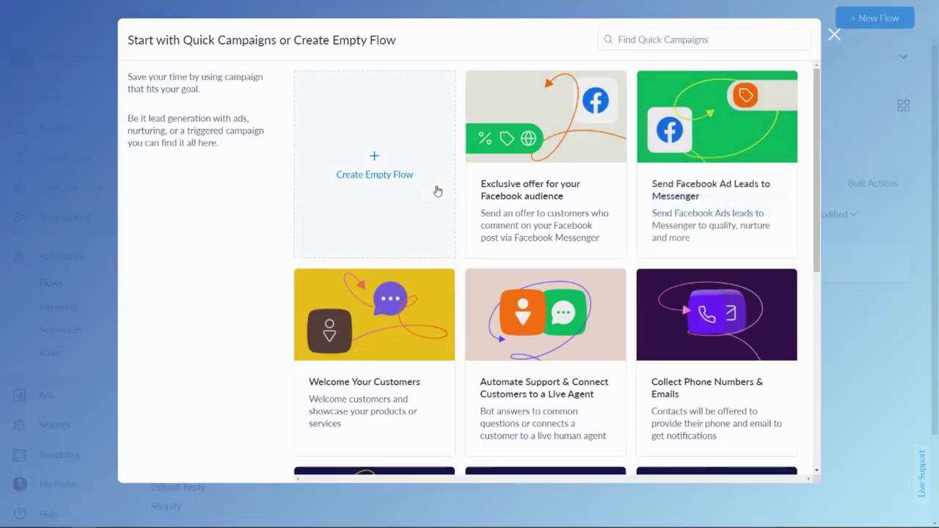
left_click(370, 175)
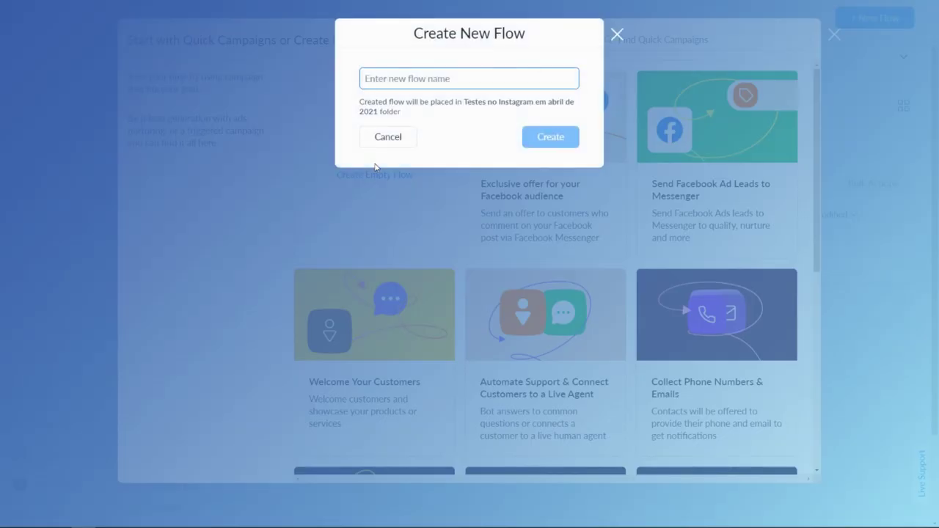
type("Vídeo 2 sobre Instagram")
left_click(536, 138)
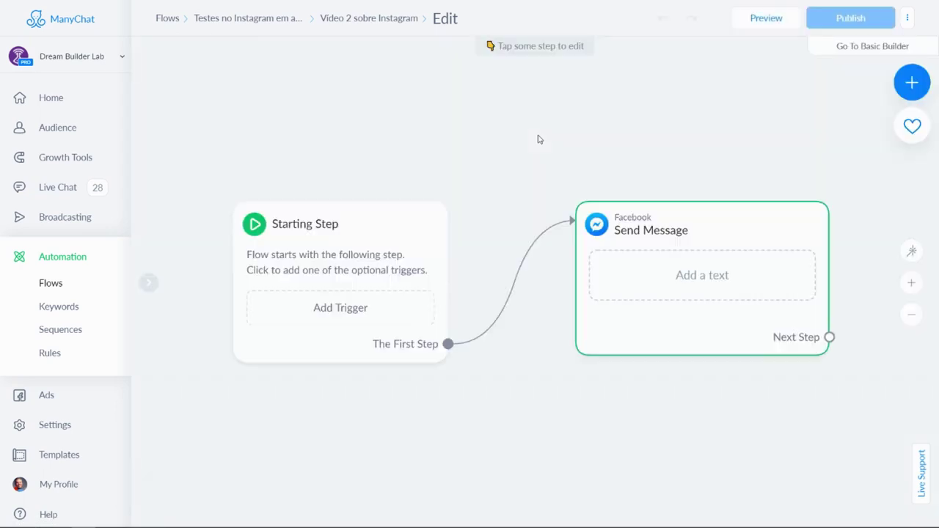
left_click_drag(708, 412, 666, 320)
mouse_move(572, 151)
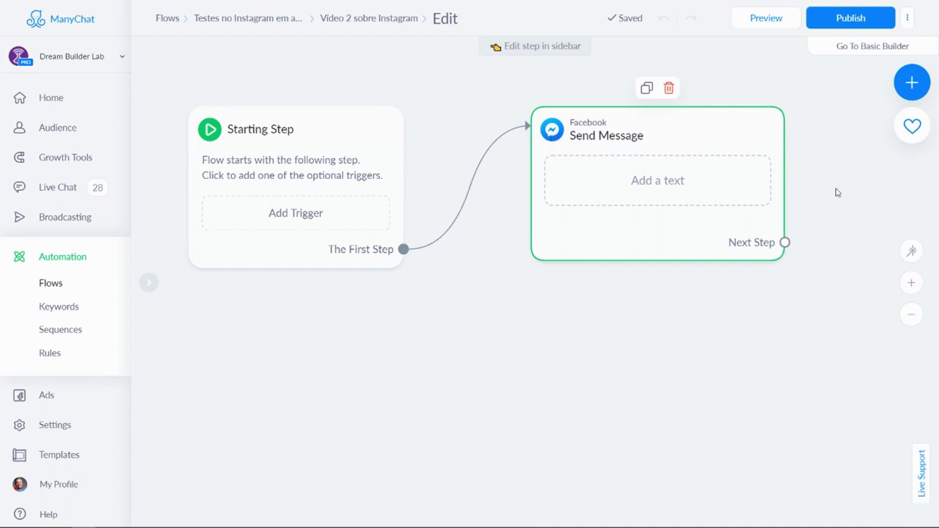
Add an Instagram Send Message step and link the Starting Step to it.
left_click(912, 82)
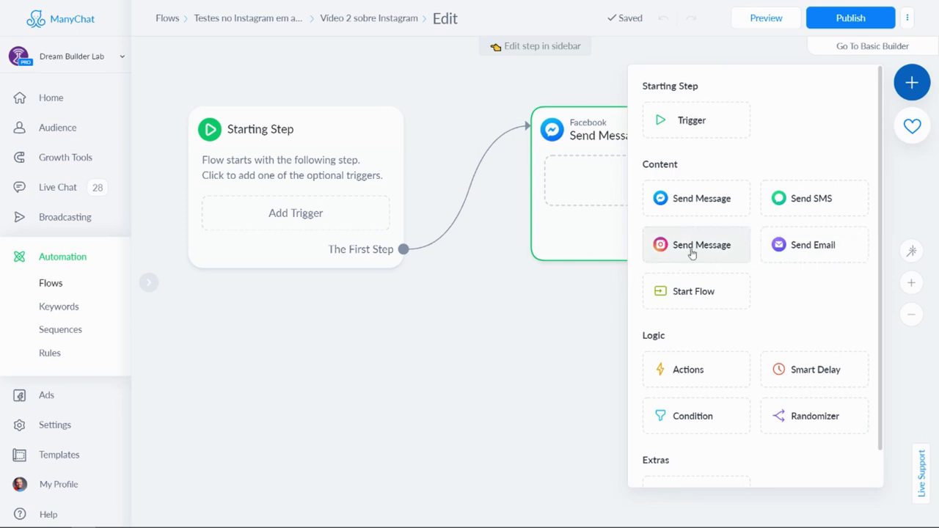
left_click(662, 249)
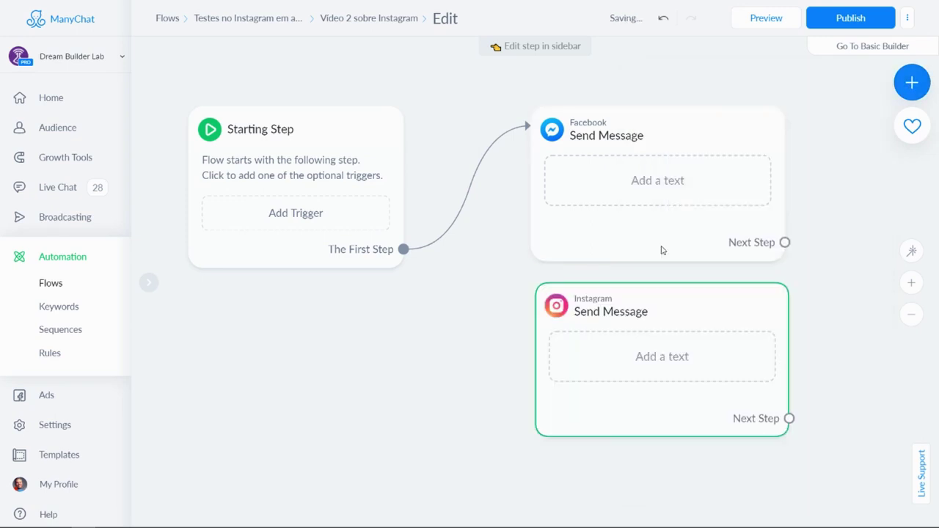
left_click_drag(656, 310, 643, 311)
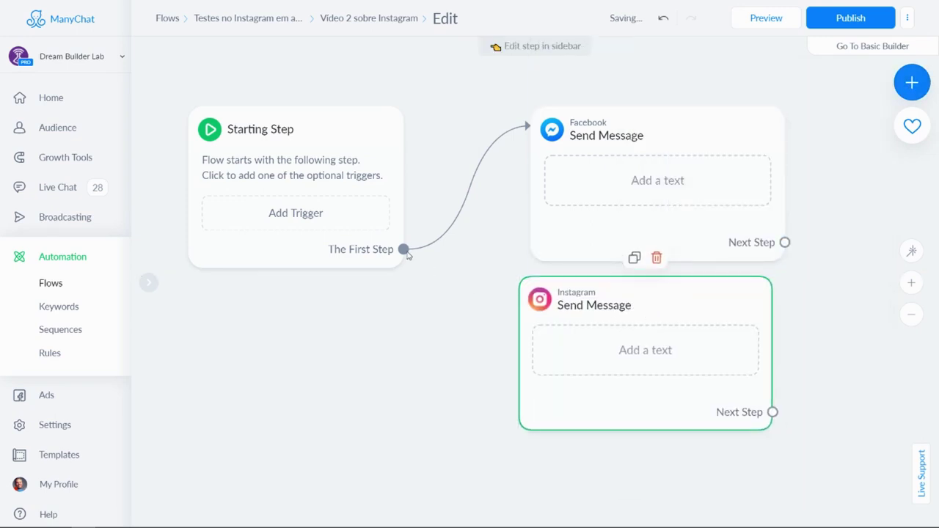
left_click_drag(402, 250, 531, 301)
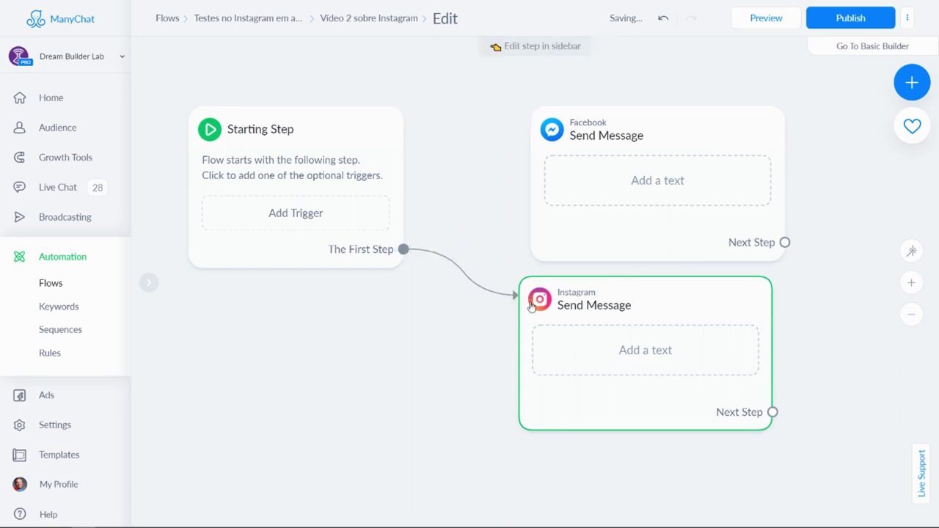
left_click(633, 152)
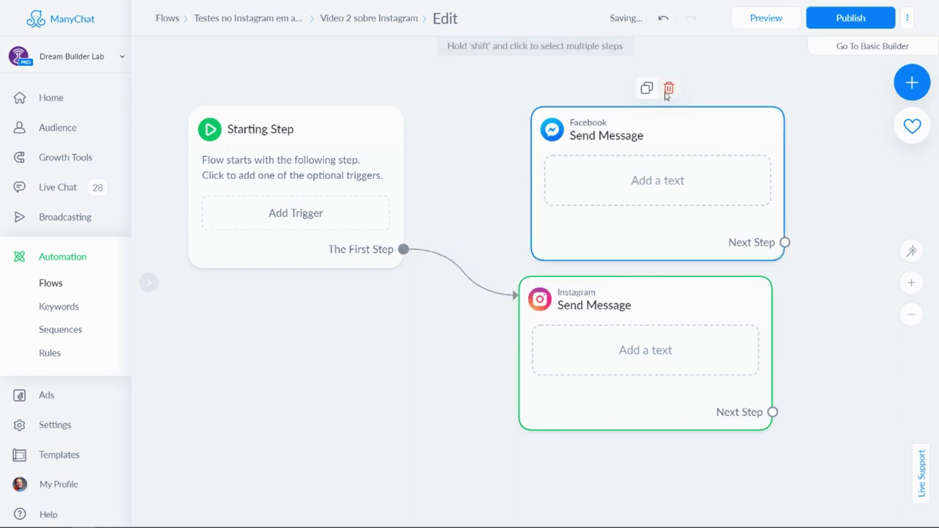
Delete the Facebook message step and move the Instagram step into its place for editing.
left_click(667, 89)
left_click_drag(672, 289, 660, 115)
left_click(638, 179)
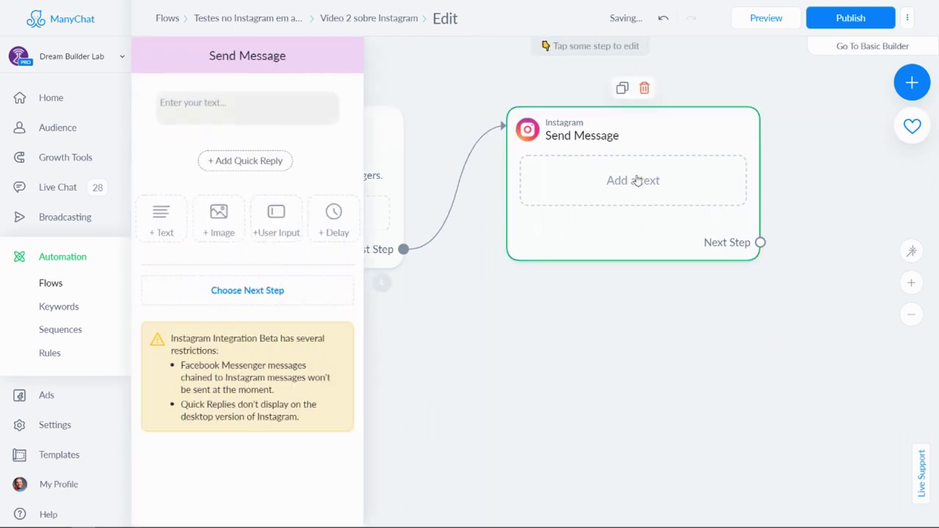
Add a User Input question to the Instagram message and remove the empty text block.
left_click(209, 115)
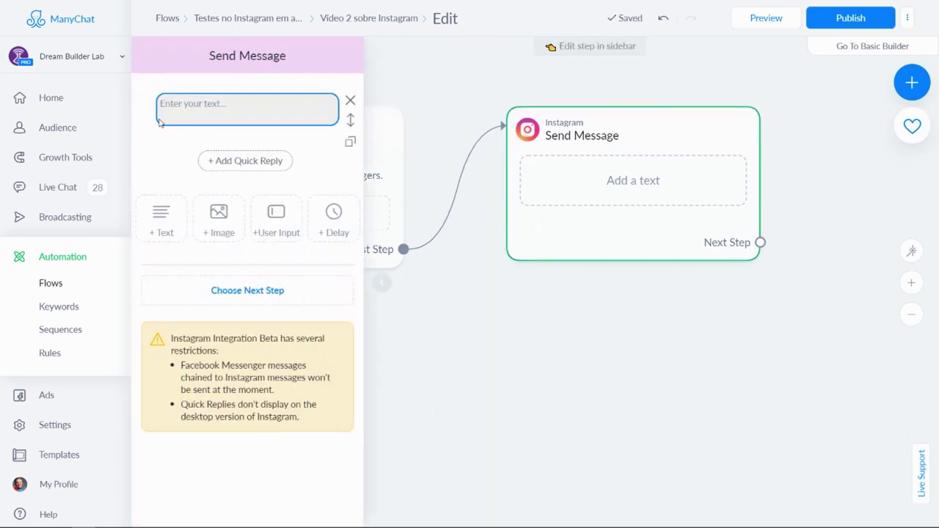
left_click(160, 103)
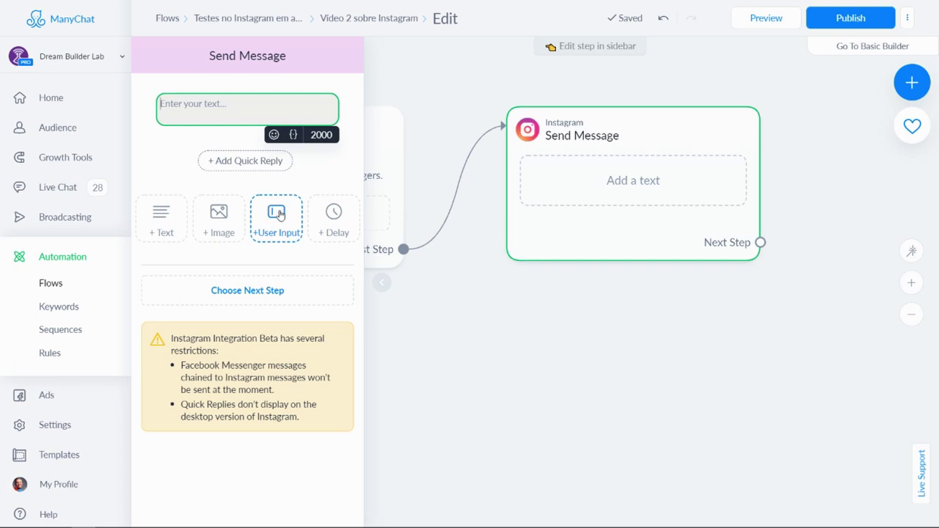
left_click(277, 214)
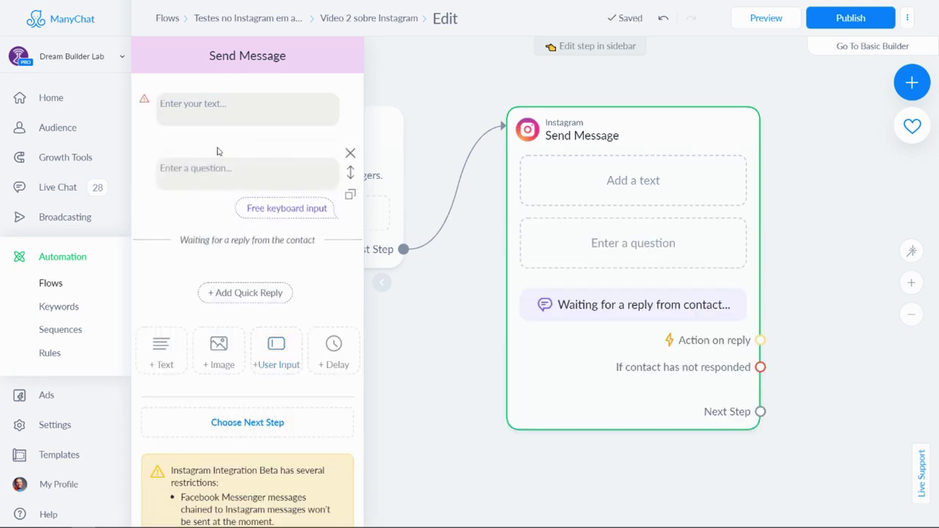
left_click(189, 110)
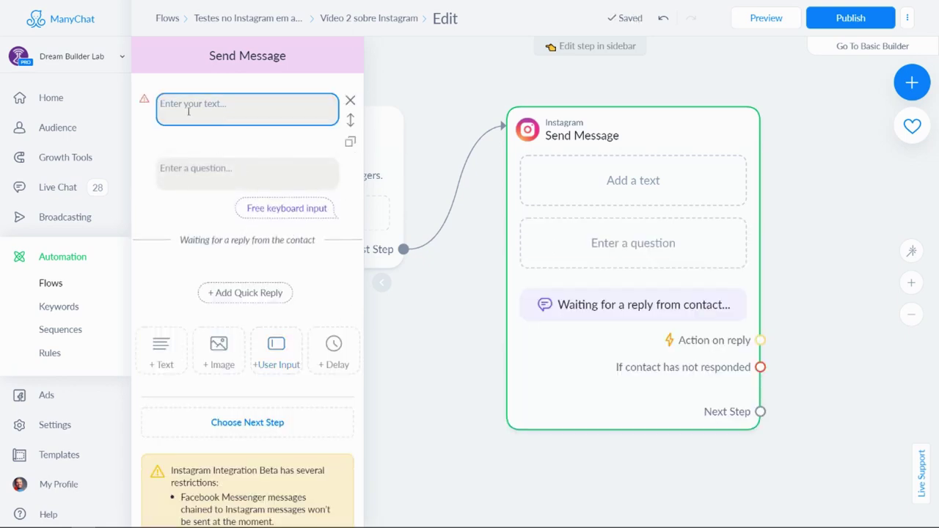
left_click(350, 102)
left_click(207, 117)
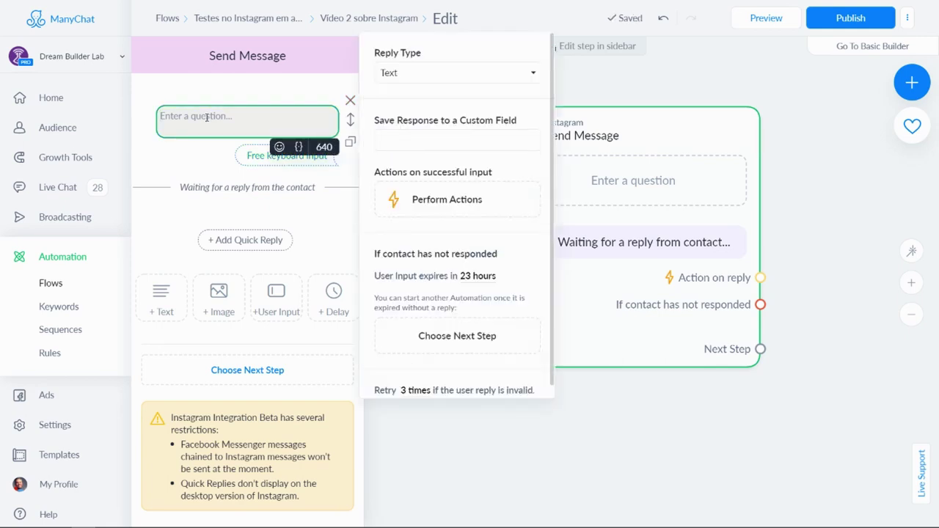
Enter 'Por favor, informe seu e-mail:' as the question text, correcting the 'em-mail' typo.
type("Por favor")
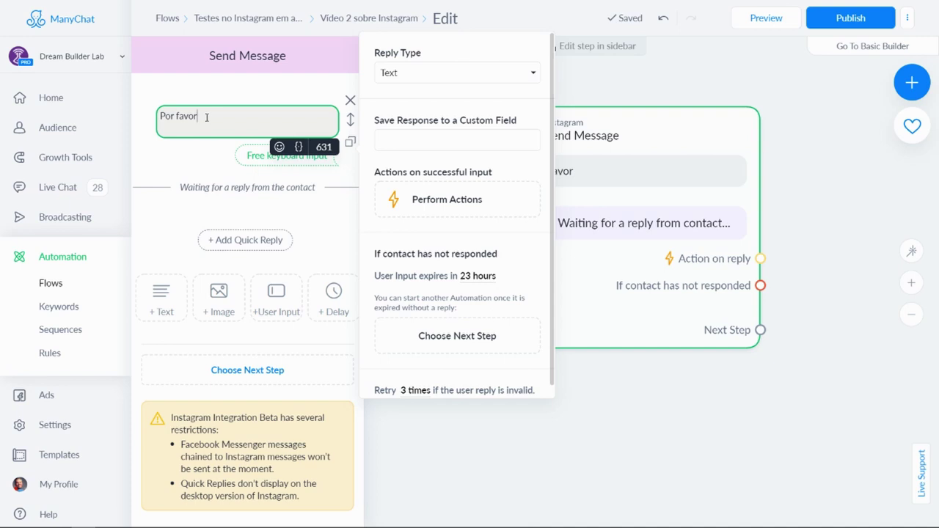
type(", informe seu ")
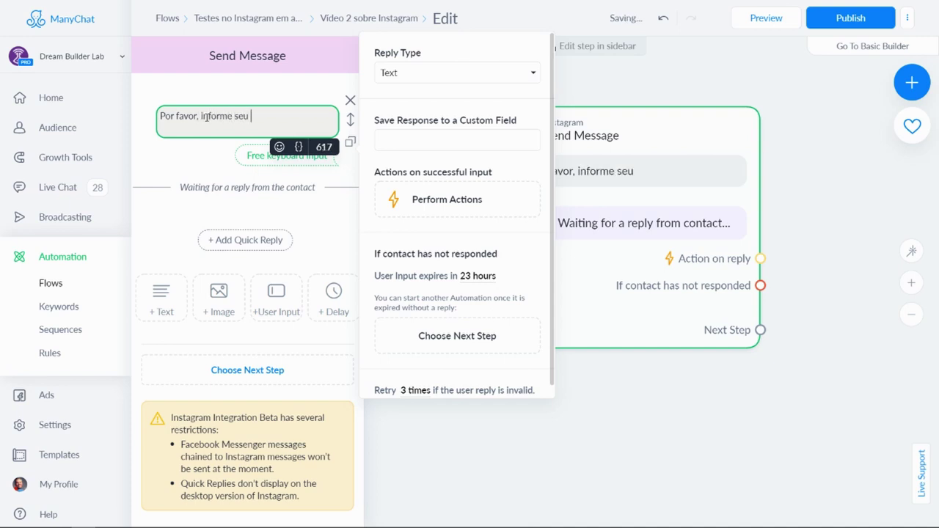
type("em-mail")
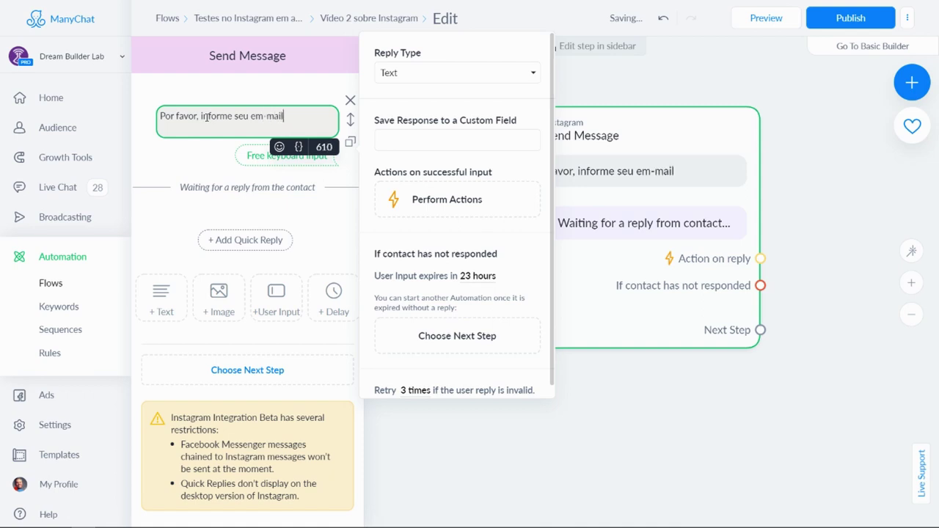
key("BackSpace")
key("BackSpace")
key("BackSpace")
key("BackSpace")
key("BackSpace")
key("BackSpace")
type("-mail:")
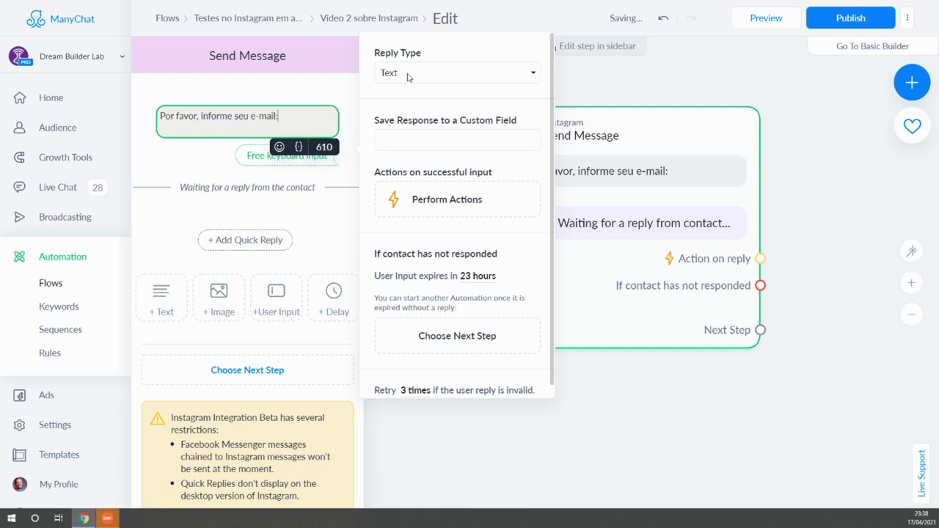
Set the reply type to Email, leaving Save Email to System Field switched off.
left_click(405, 74)
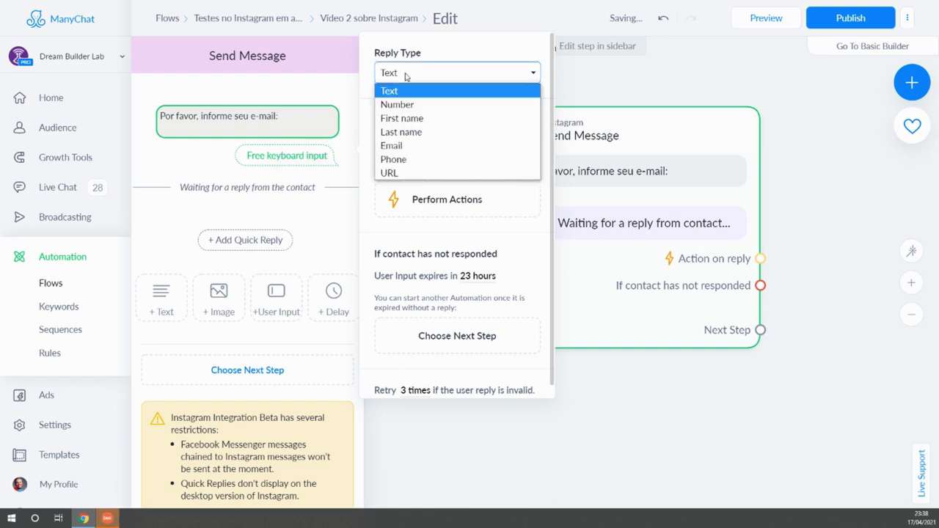
left_click(407, 148)
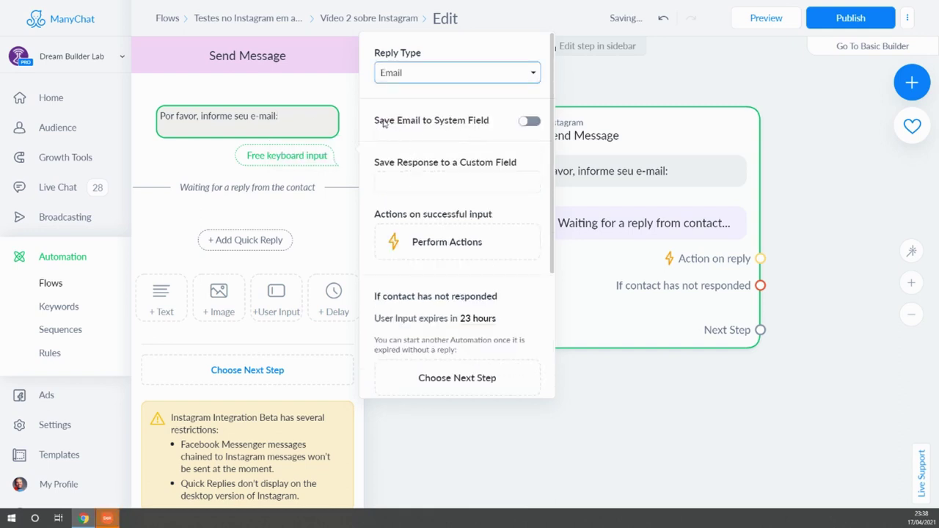
left_click(531, 124)
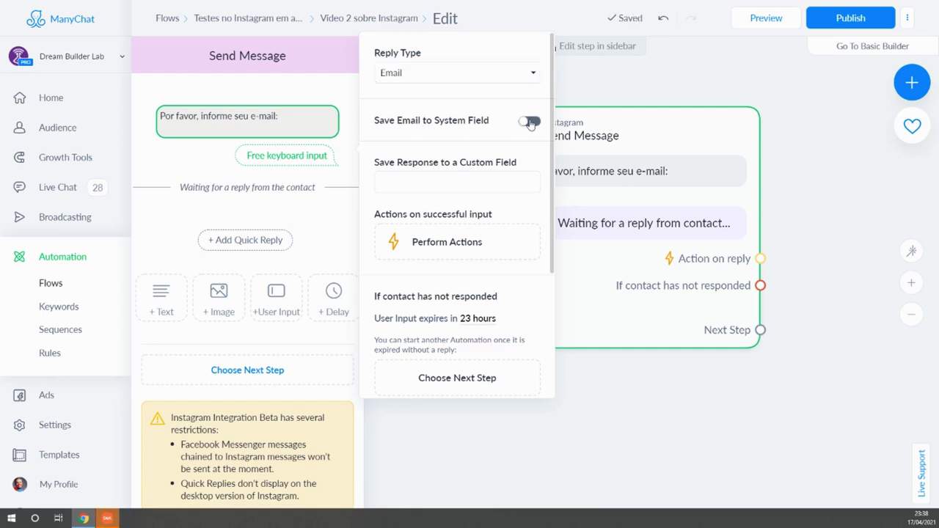
left_click(529, 123)
left_click(530, 123)
left_click(407, 181)
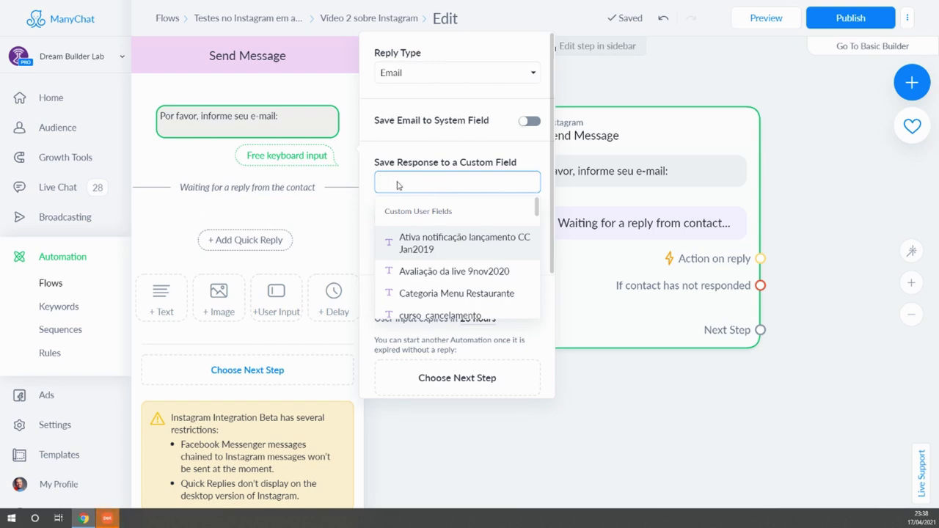
Search the custom fields for 'teste email video yt' and start a new user field with that name.
left_click(400, 180)
left_click(401, 182)
type("email")
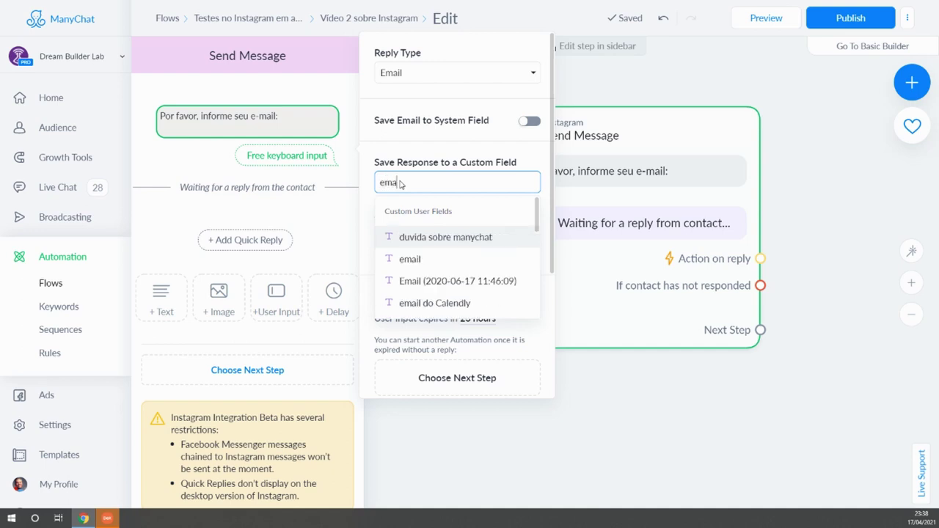
type(" para o")
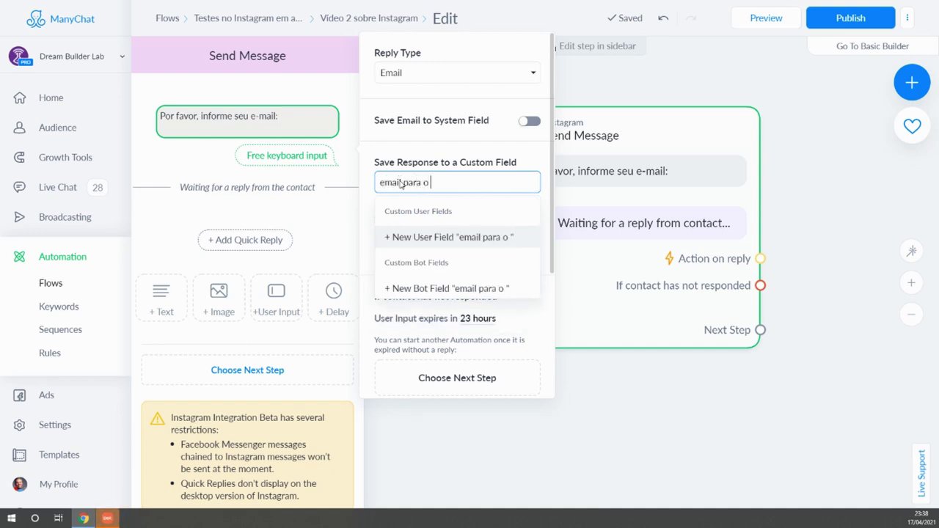
type(" Active")
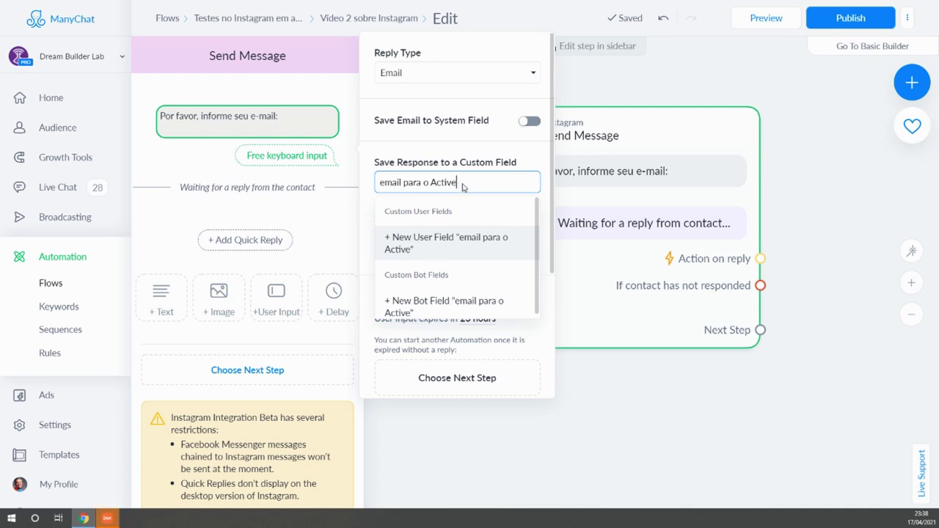
key("ctrl+a")
key("BackSpace")
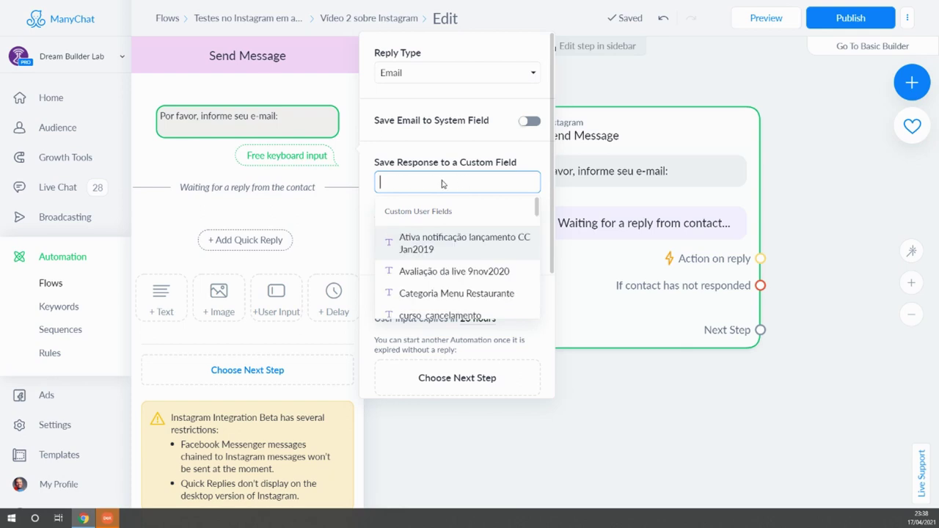
type("teste")
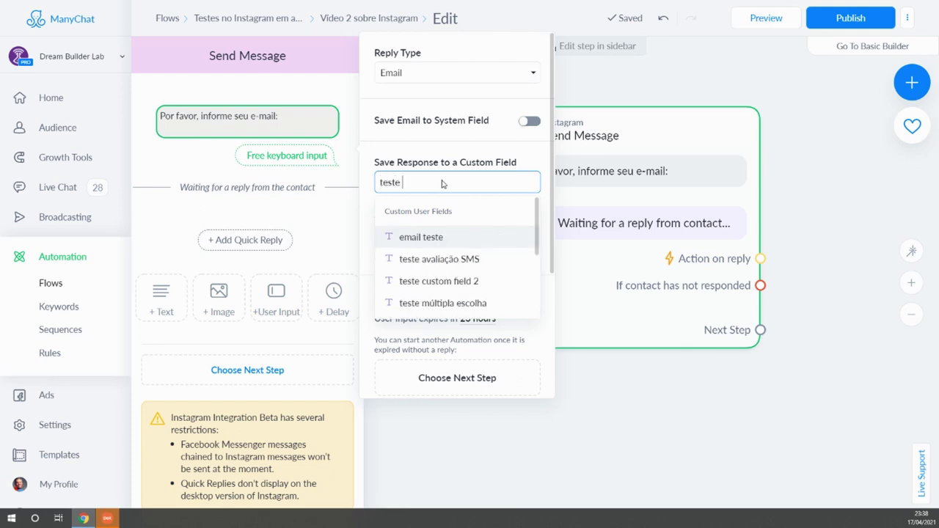
type(" email ")
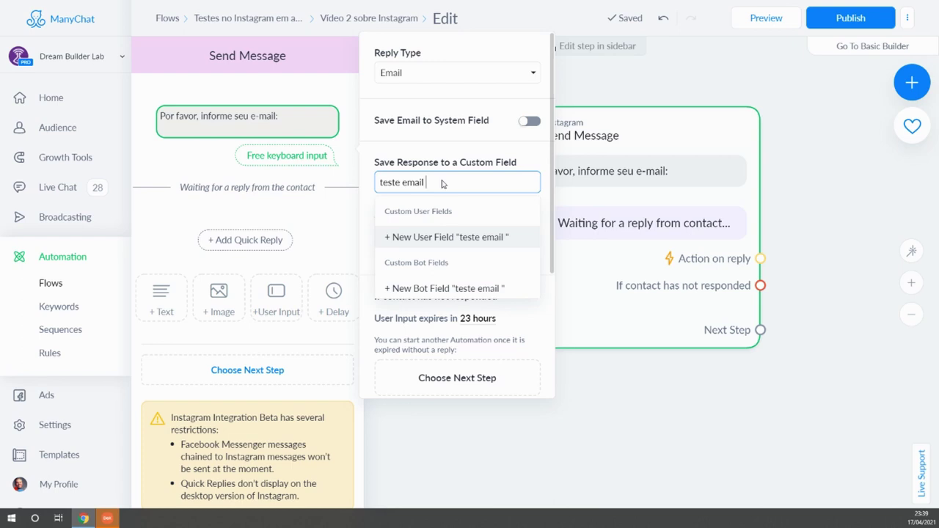
type("video yt")
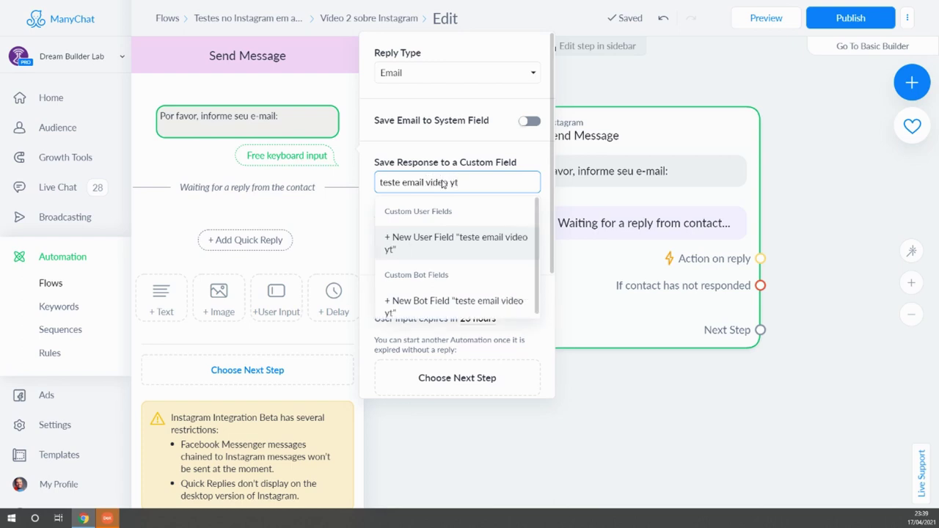
left_click(423, 242)
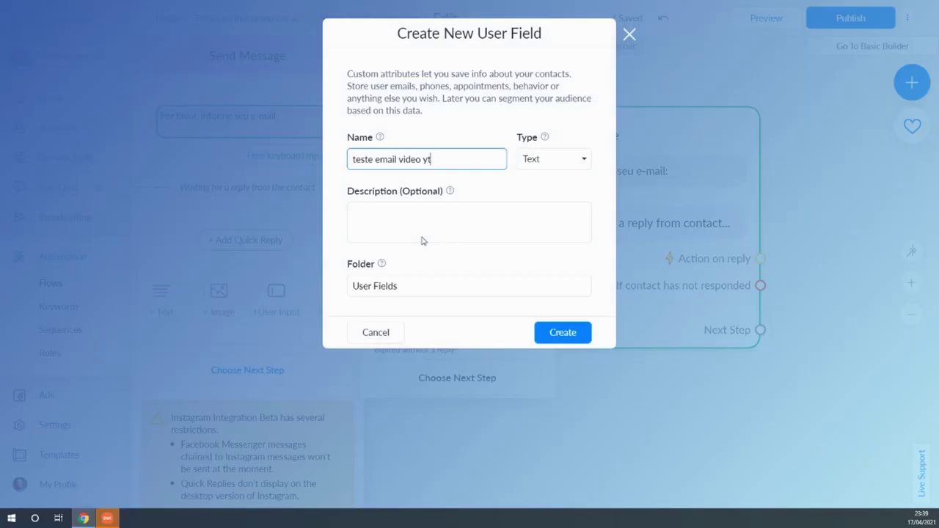
Create the user field 'teste email video yt' as Text type with no description.
left_click(581, 160)
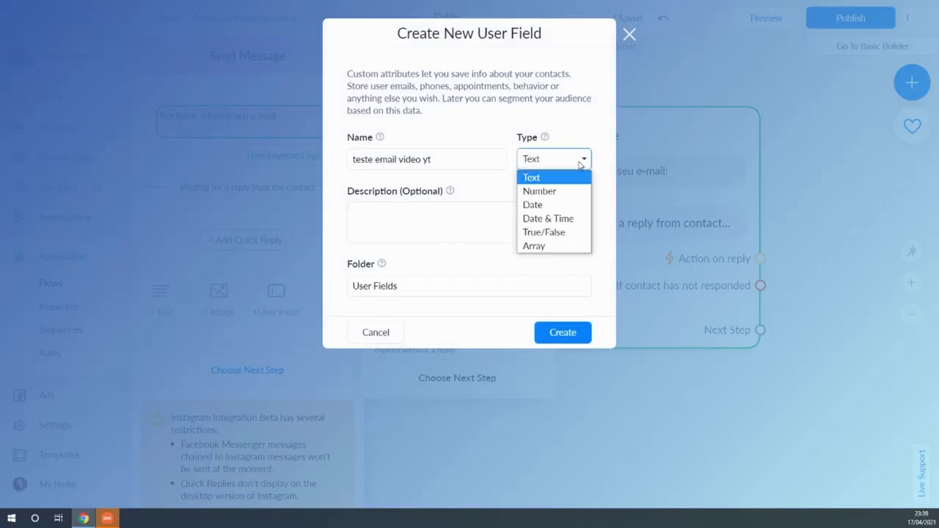
left_click(534, 180)
left_click(382, 210)
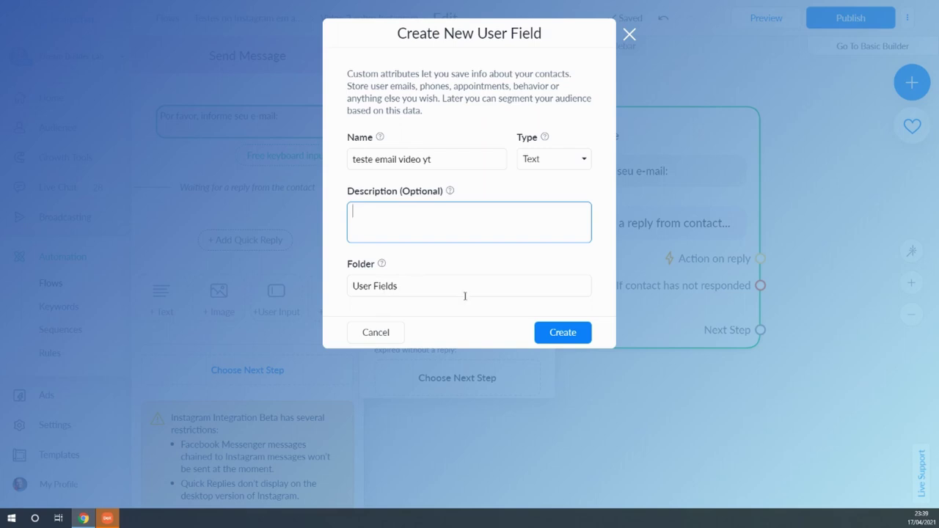
left_click(571, 331)
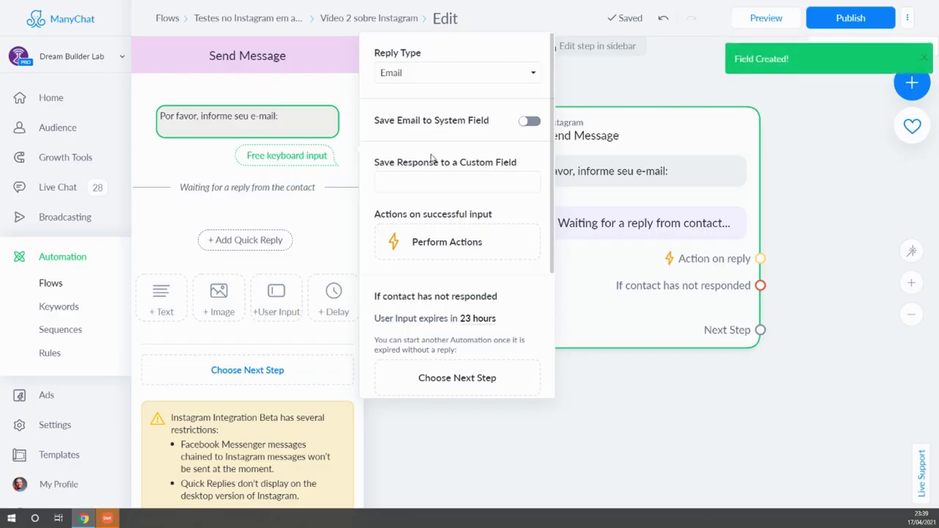
Save the e-mail reply into the 'teste email video yt' custom field.
left_click(418, 184)
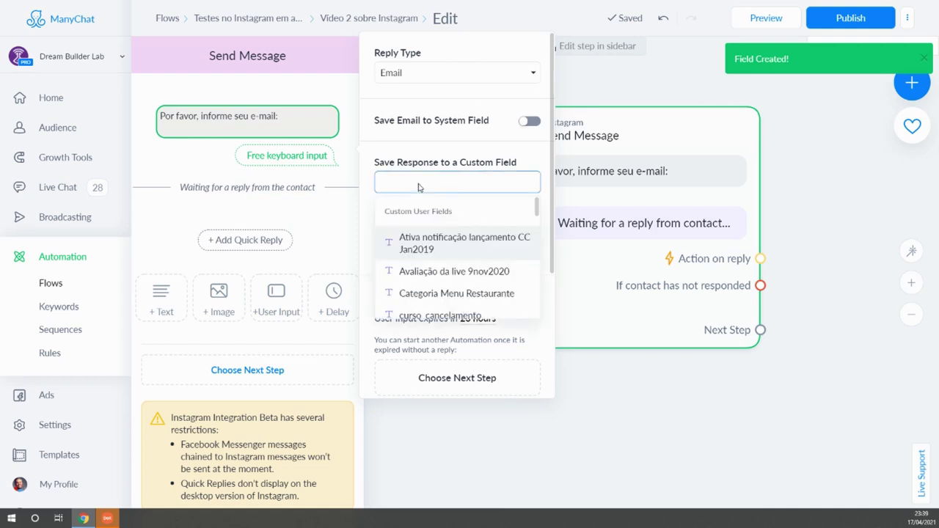
type("tes")
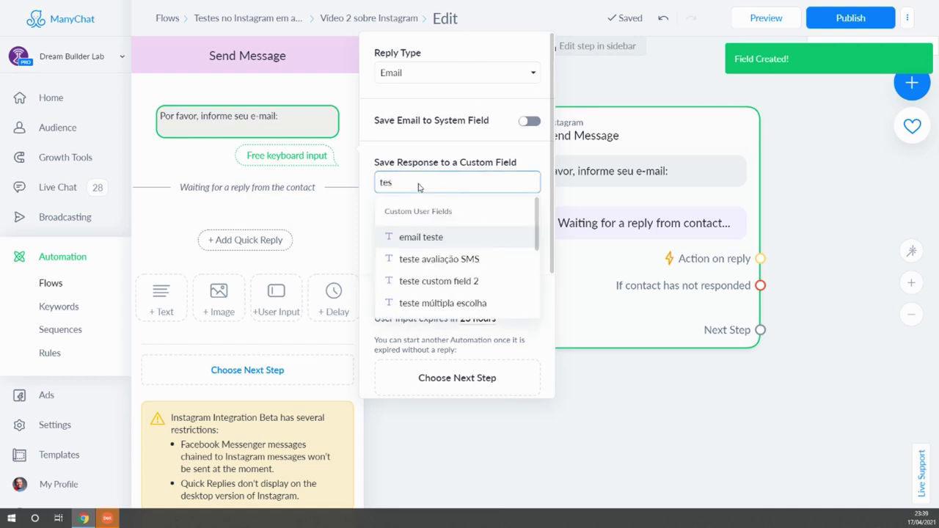
type("te")
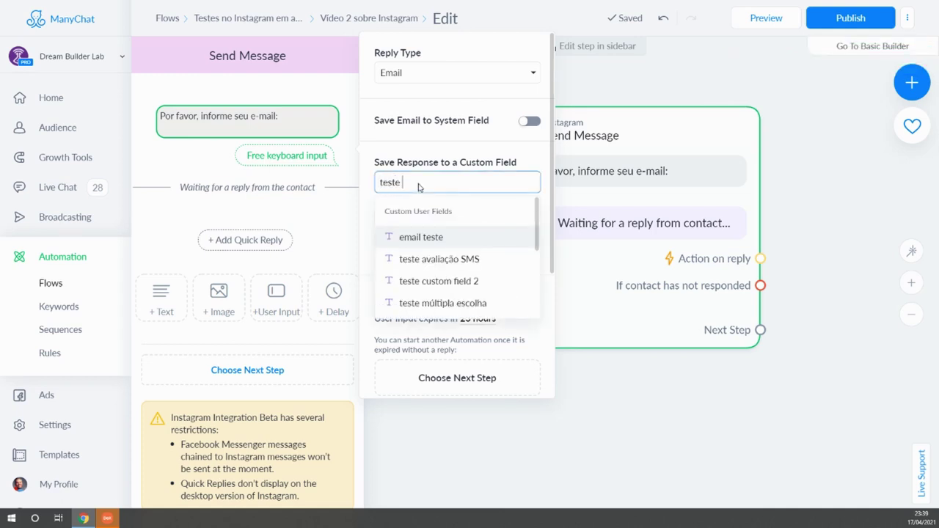
type(" e")
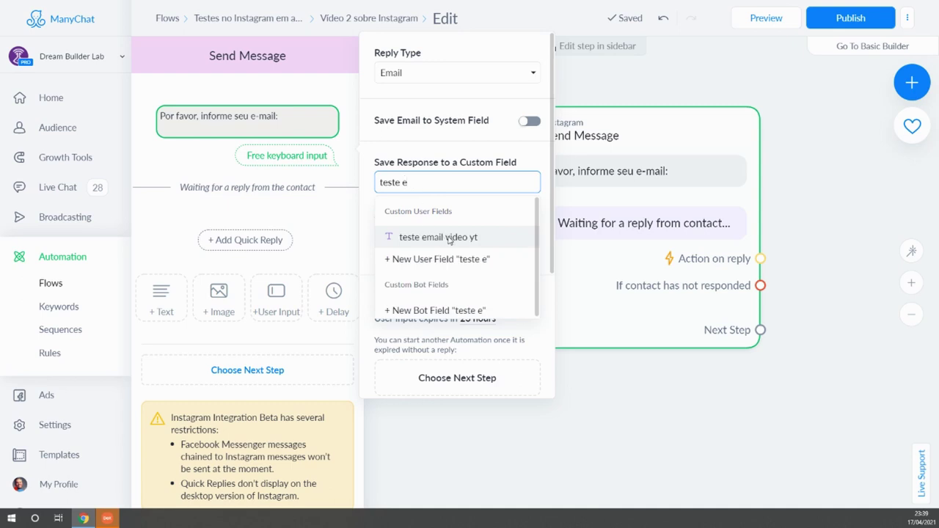
left_click(449, 238)
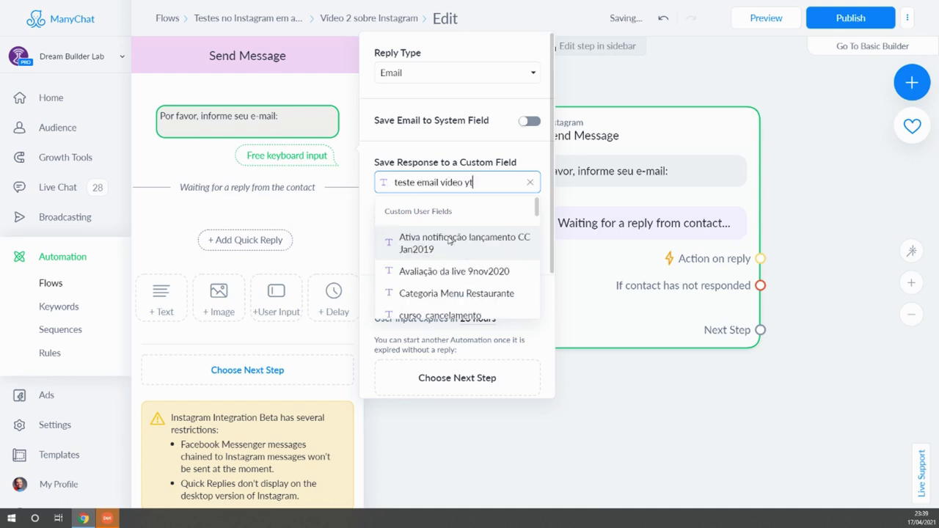
left_click(391, 147)
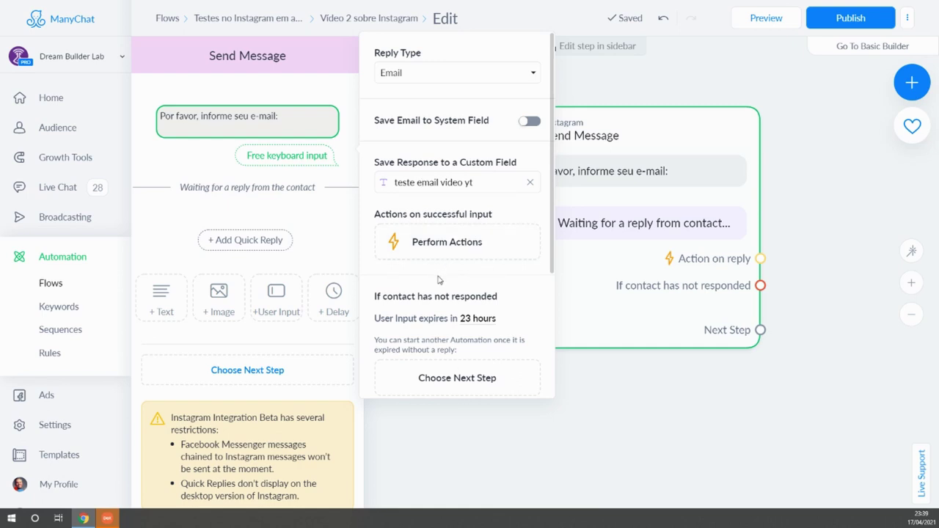
Review the retry message and Skip label texts, then close the step editor.
scroll(438, 280, "down", 2)
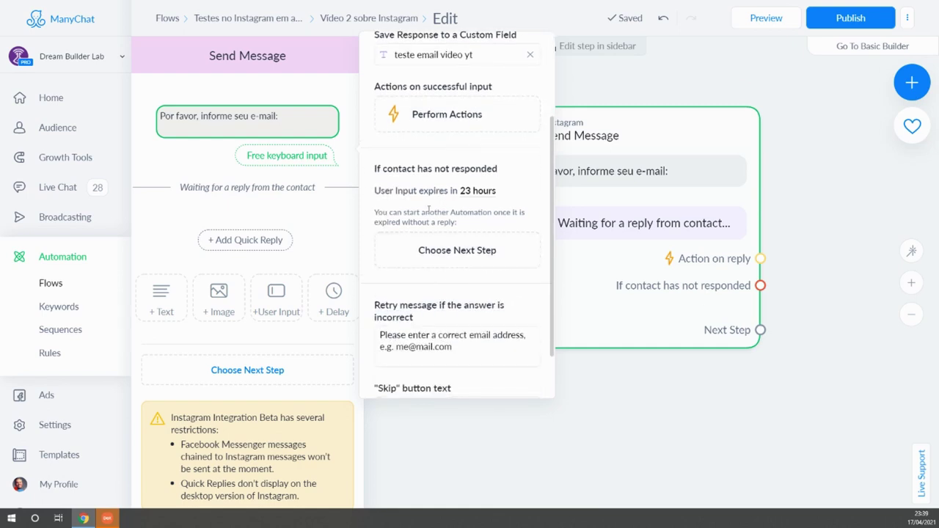
scroll(433, 216, "down", 1)
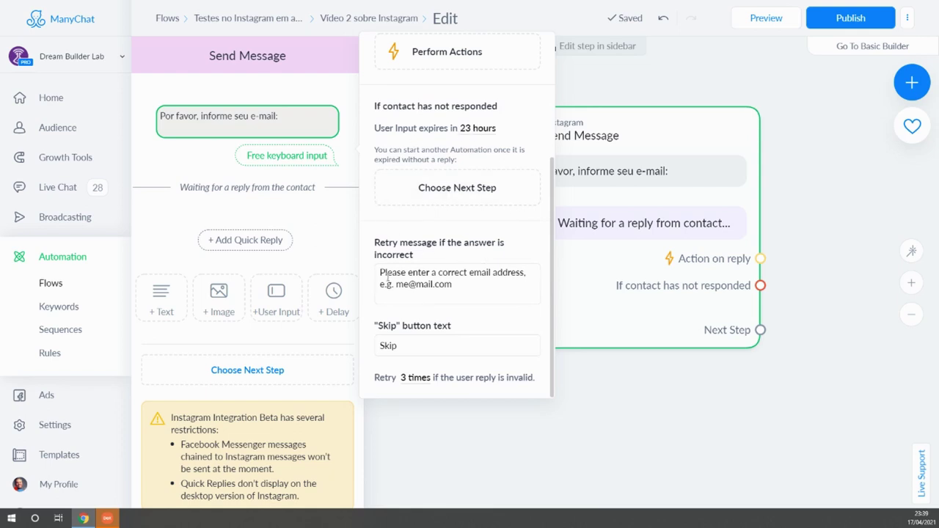
left_click_drag(382, 272, 464, 285)
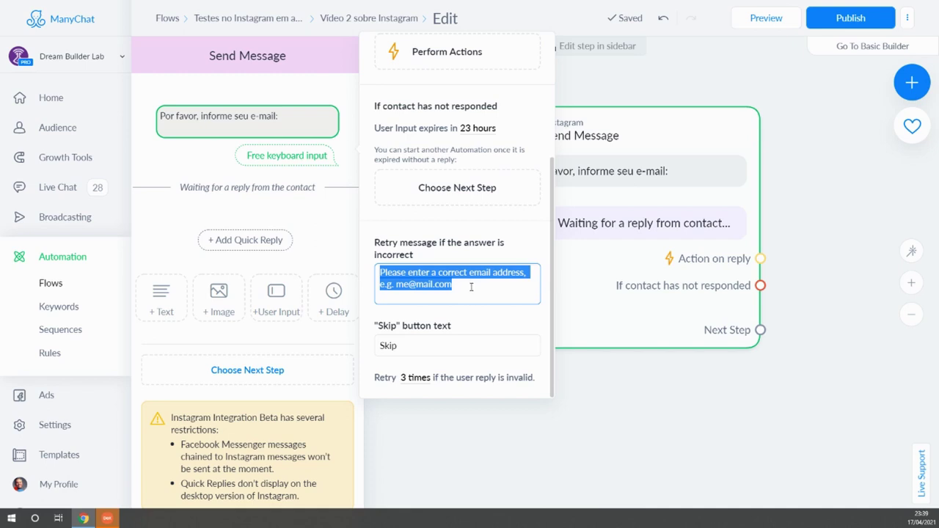
left_click(471, 287)
left_click_drag(470, 287, 380, 273)
left_click_drag(420, 347, 374, 349)
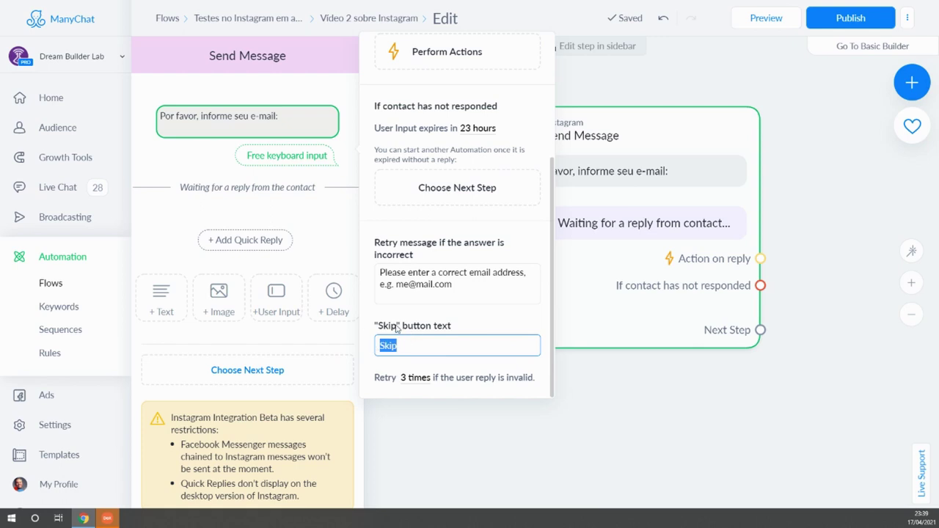
left_click(466, 345)
left_click(198, 151)
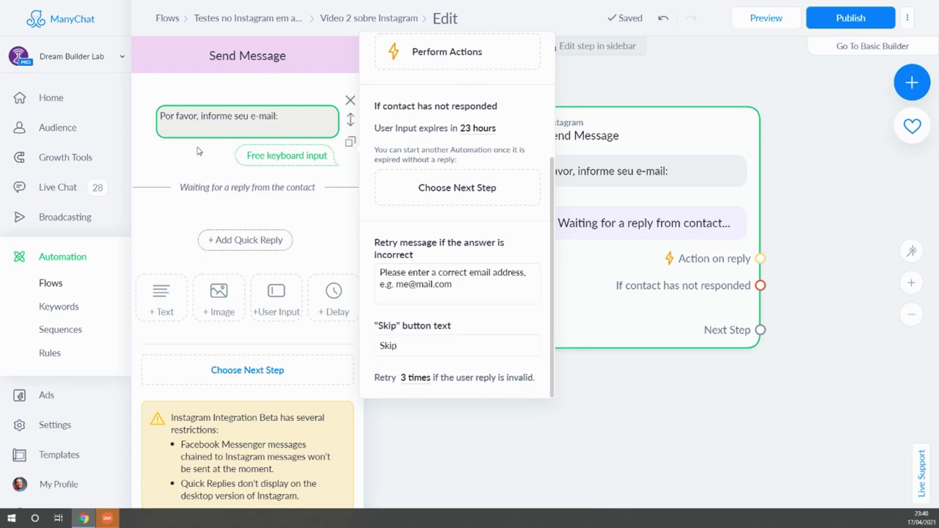
left_click(239, 122)
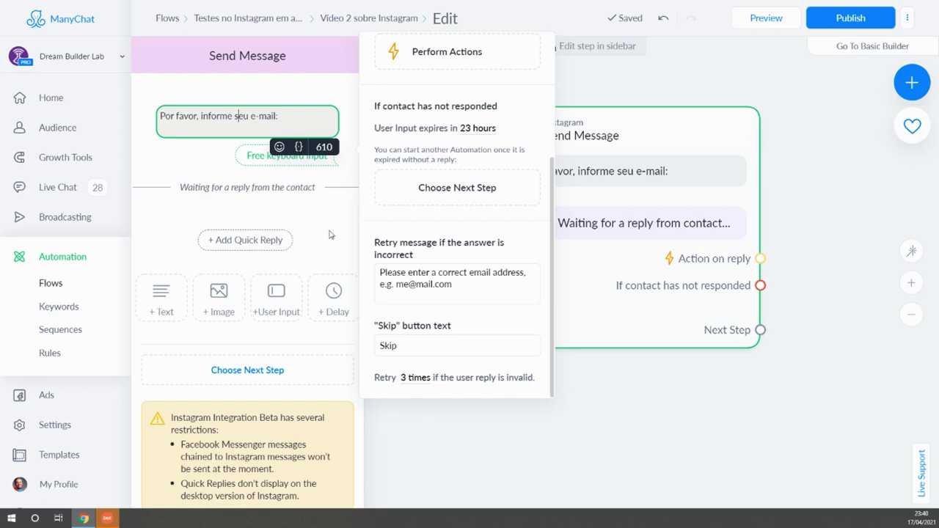
left_click(683, 369)
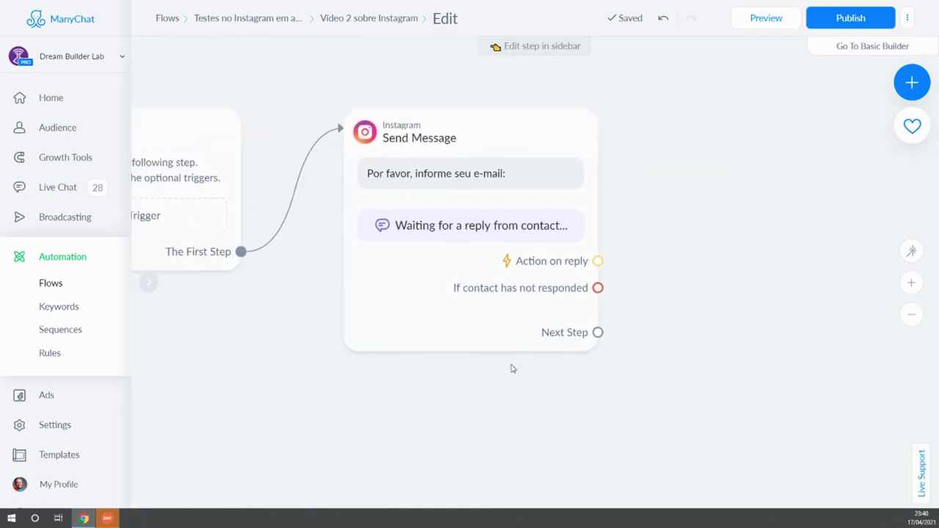
Link a new Instagram Send Message step after the e-mail question.
left_click(534, 313)
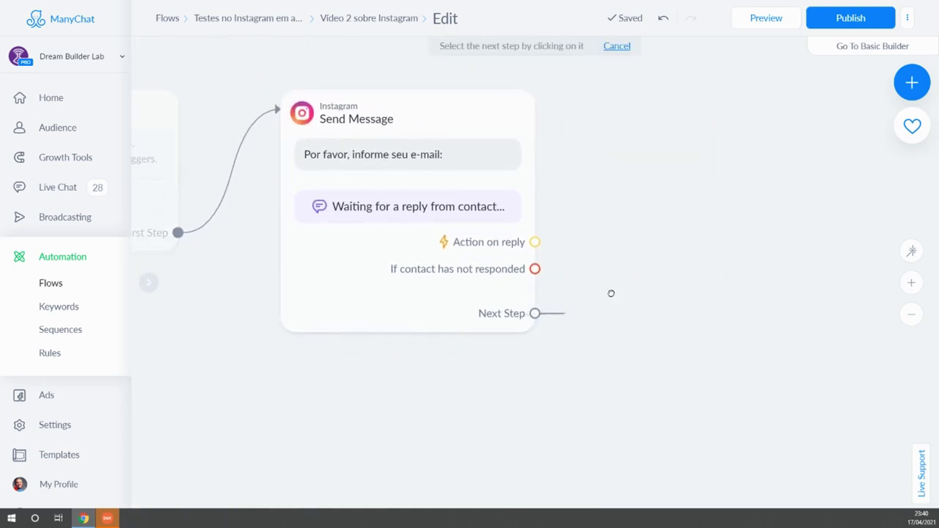
left_click(623, 180)
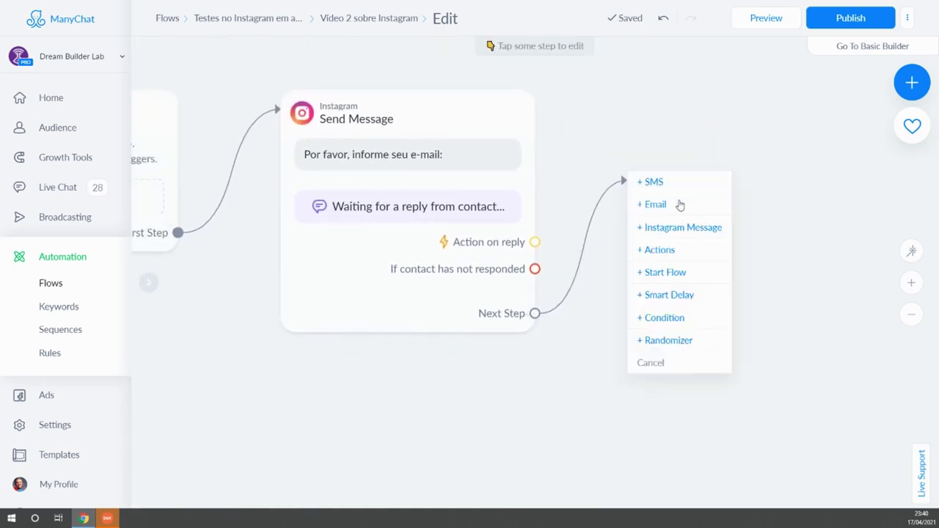
left_click(690, 228)
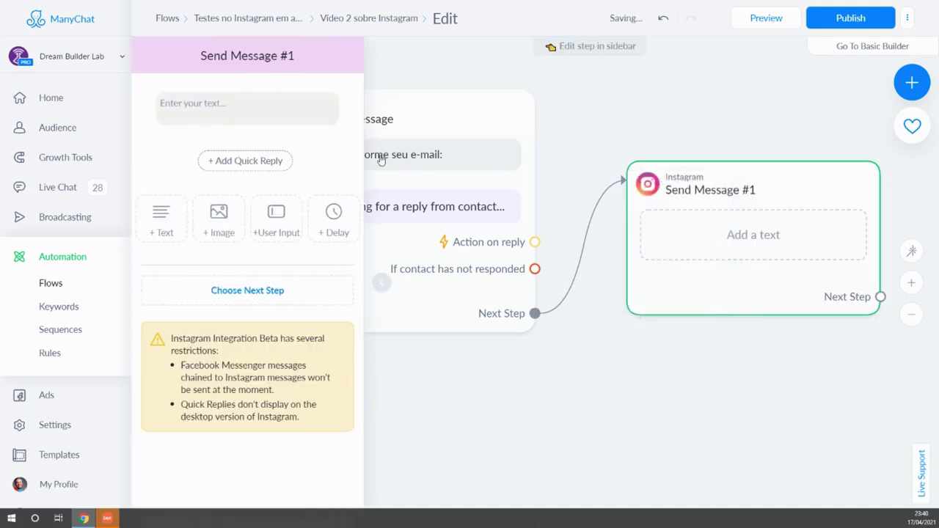
Write 'Pronto! Anotei seu e-mail:' followed by the 'teste email video yt' field in the message.
left_click(253, 106)
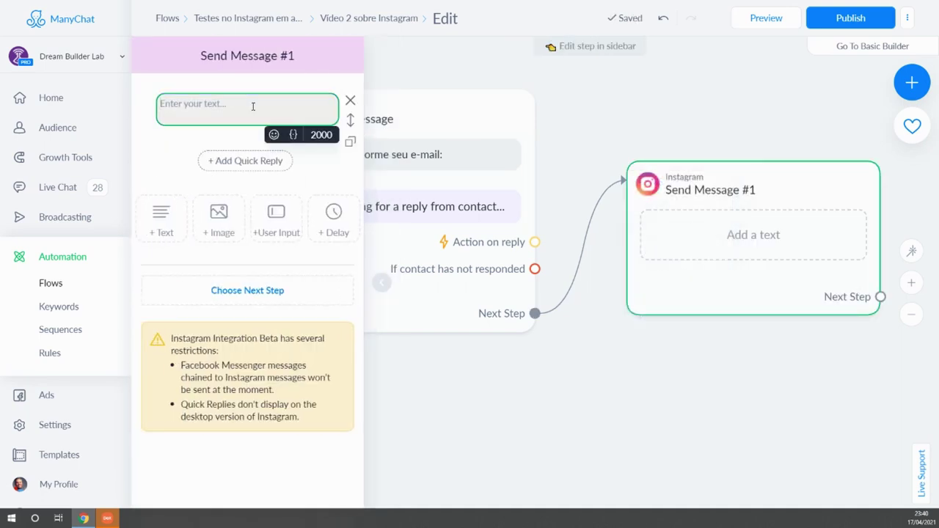
type("P")
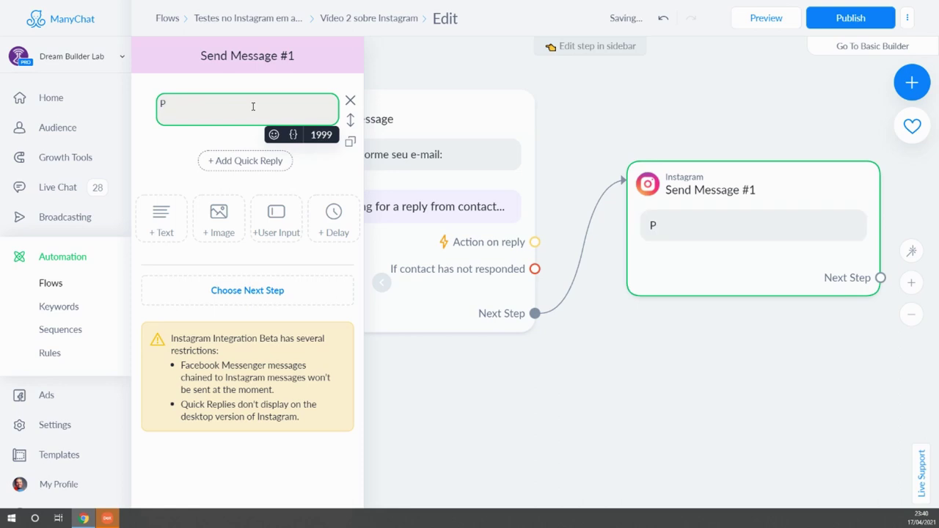
type("ronto! Anotei se")
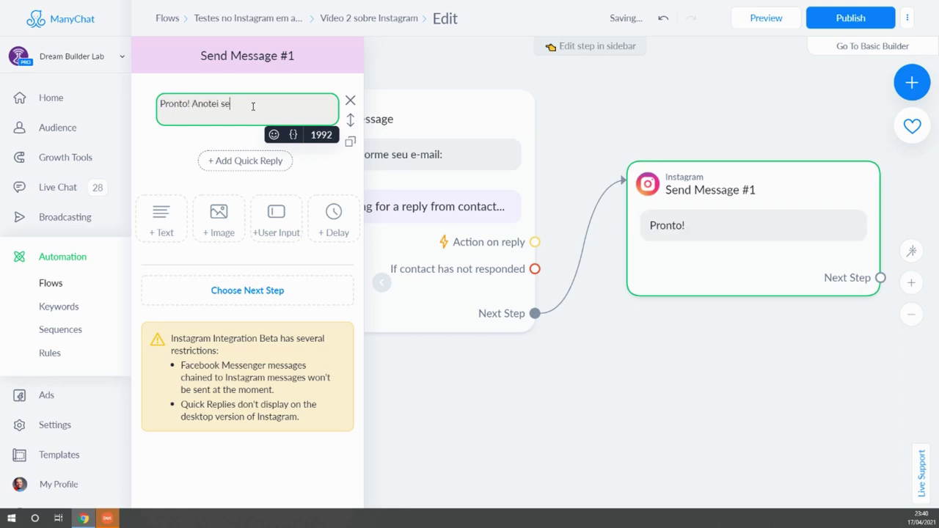
type("u e-mailk")
key("BackSpace")
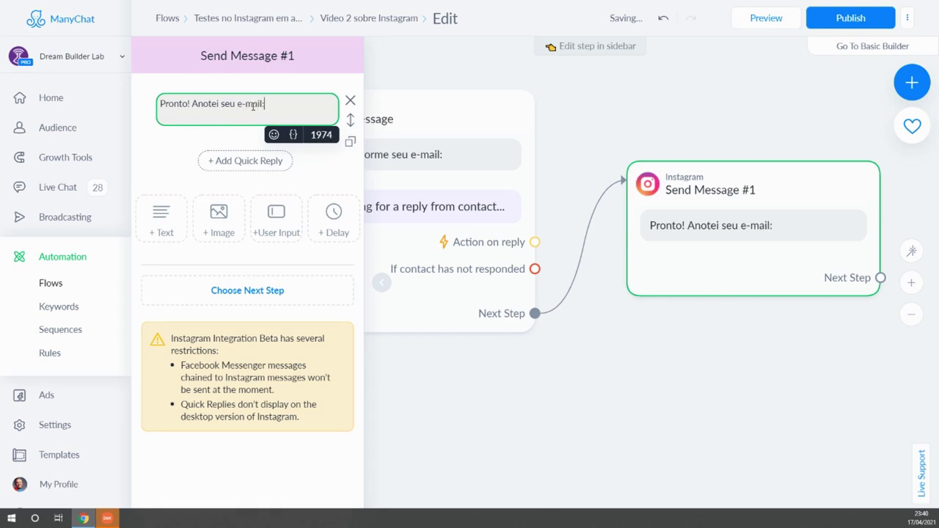
key("Return")
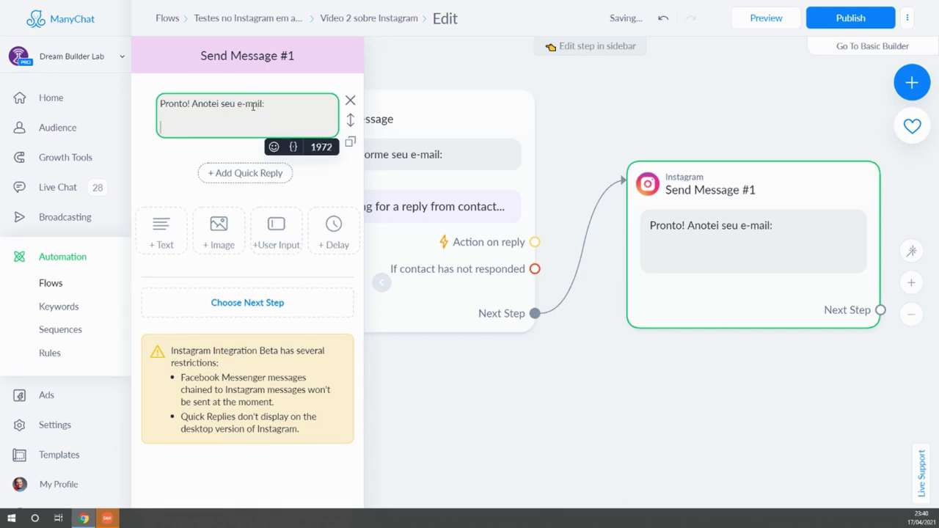
type("{")
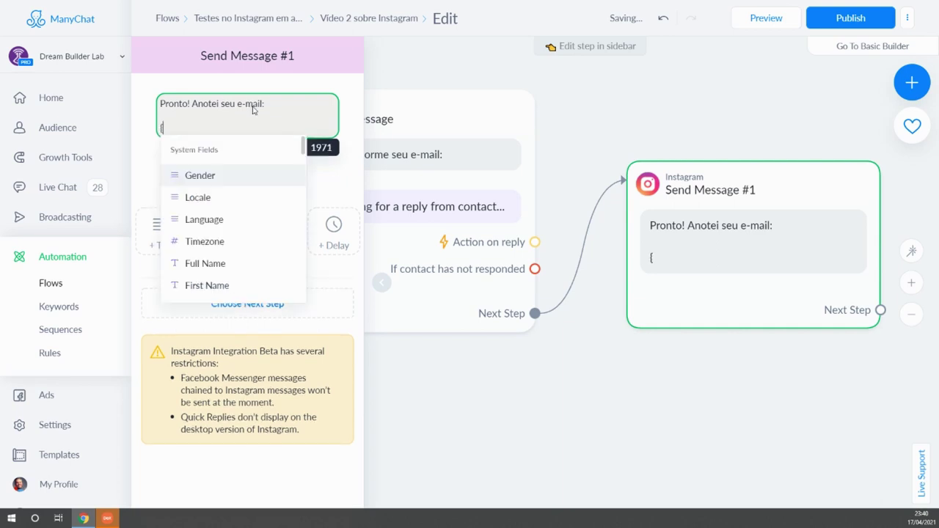
type("teste")
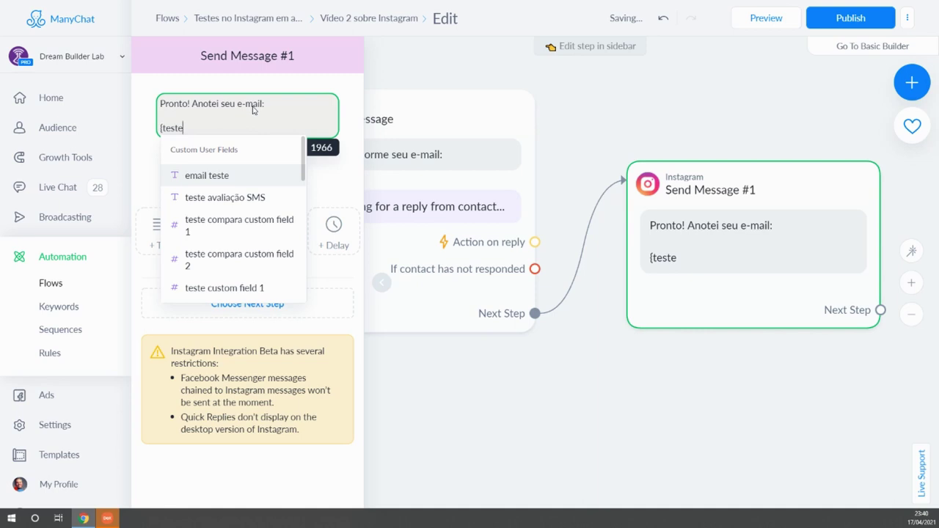
type(" em")
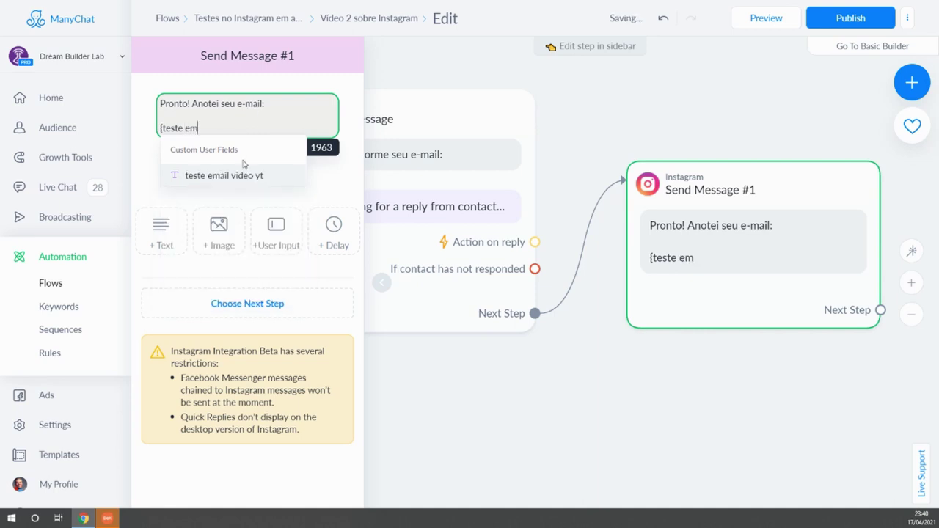
left_click(237, 176)
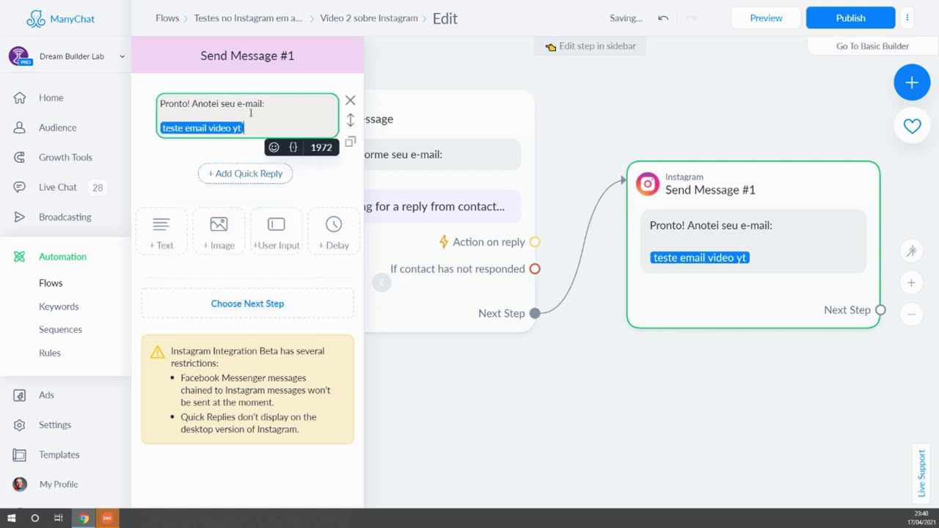
left_click(688, 371)
left_click_drag(687, 371, 610, 378)
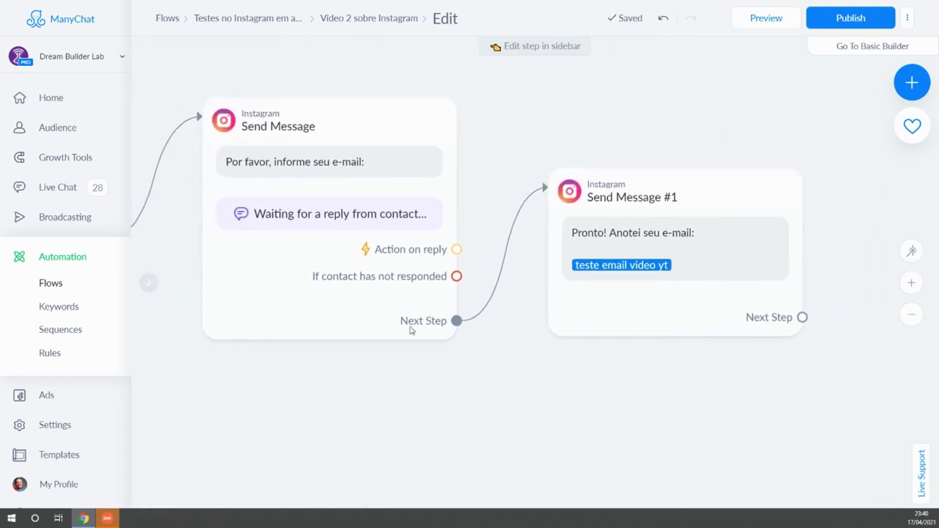
Publish the 'Video 2 sobre Instagram' flow until 'Content published!' appears.
left_click(294, 174)
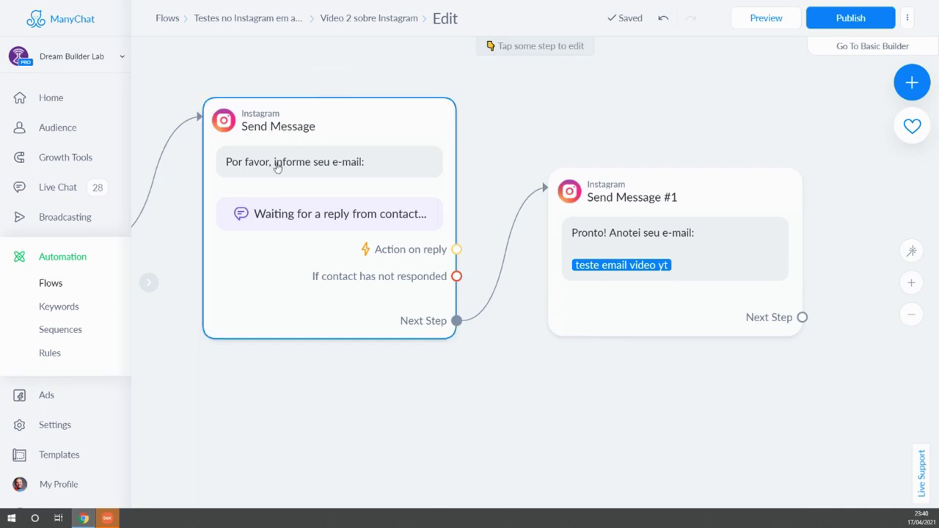
left_click(834, 20)
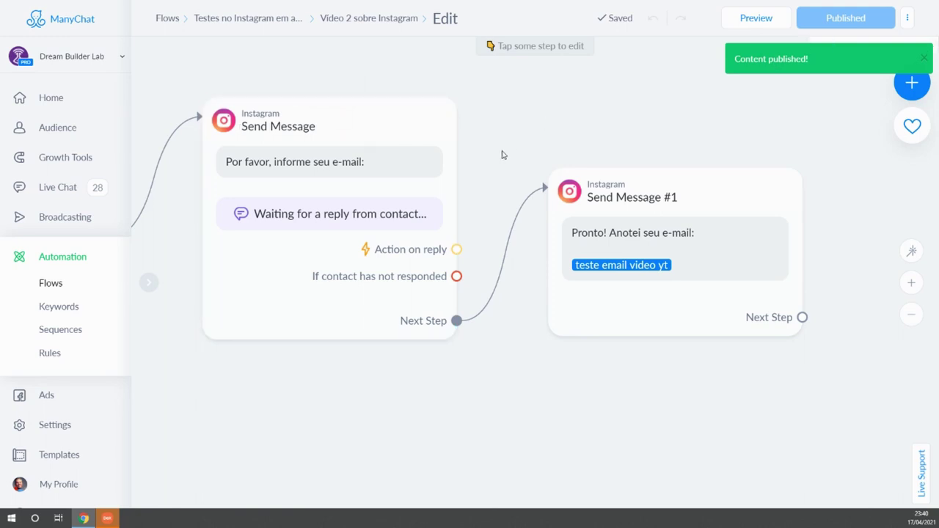
left_click_drag(363, 375, 421, 373)
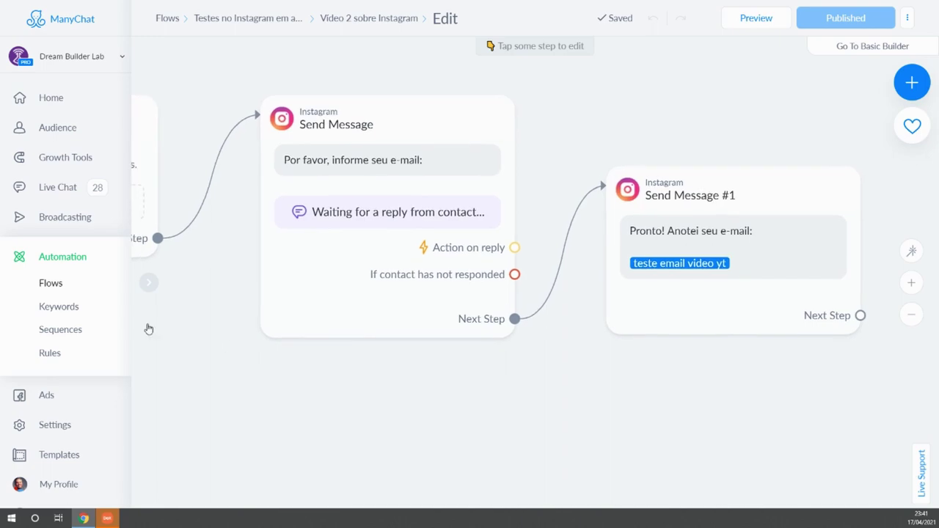
From the Keywords list, create an Instagram keyword rule with the keyword 'teste1'.
left_click(58, 308)
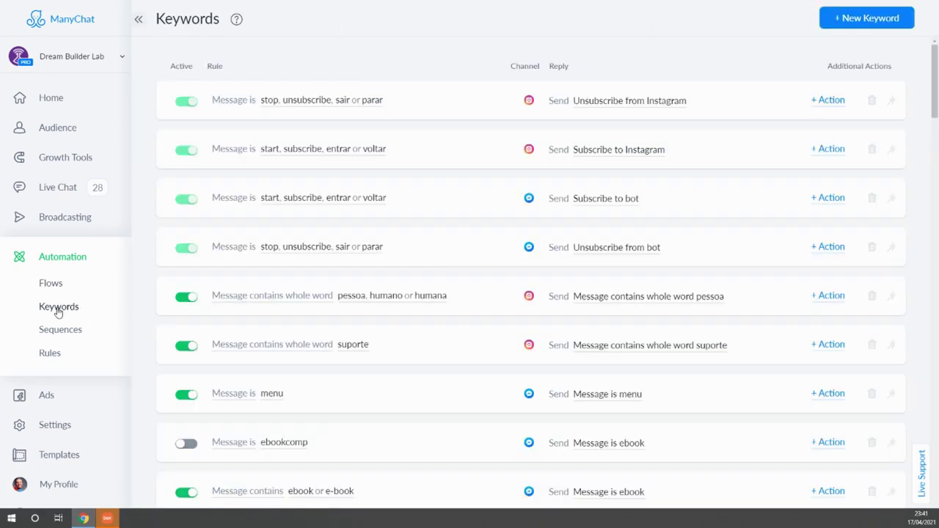
scroll(413, 239, "down", 5)
scroll(413, 238, "down", 5)
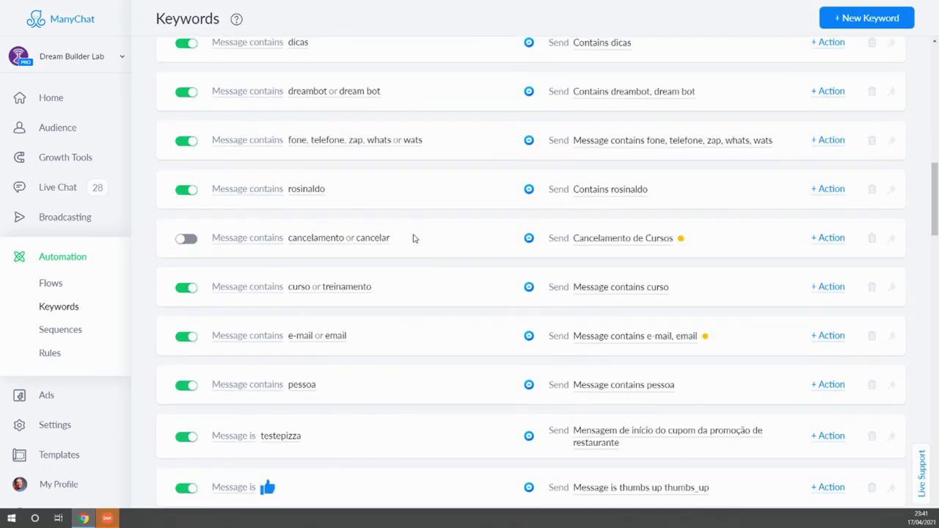
scroll(413, 239, "up", 3)
scroll(413, 239, "down", 6)
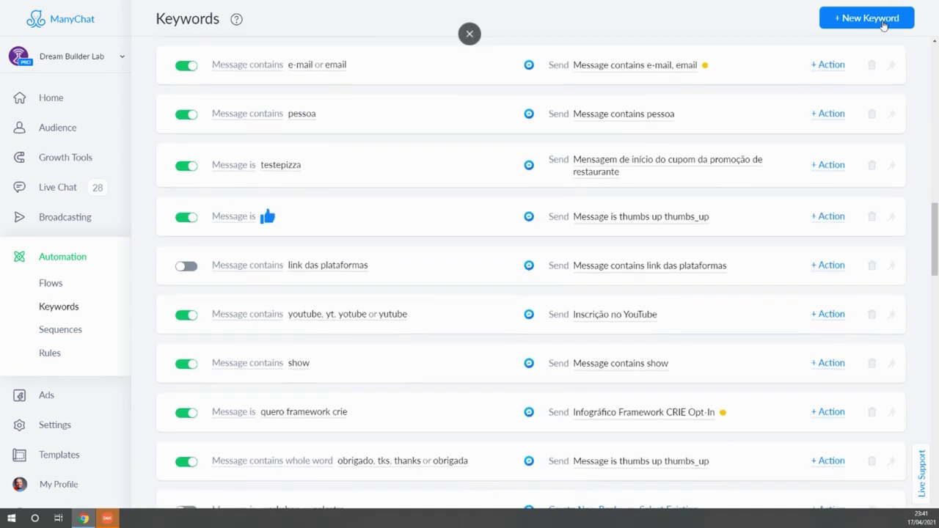
left_click(873, 21)
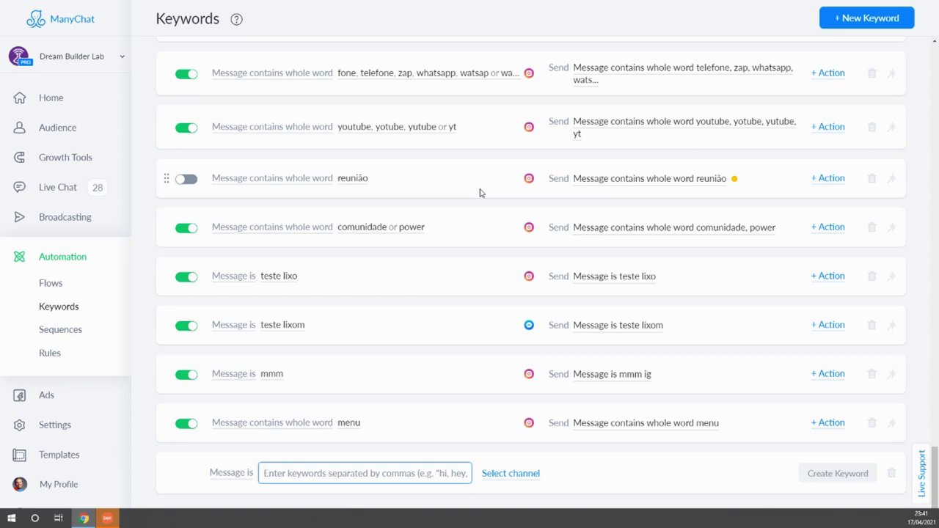
type("teste1")
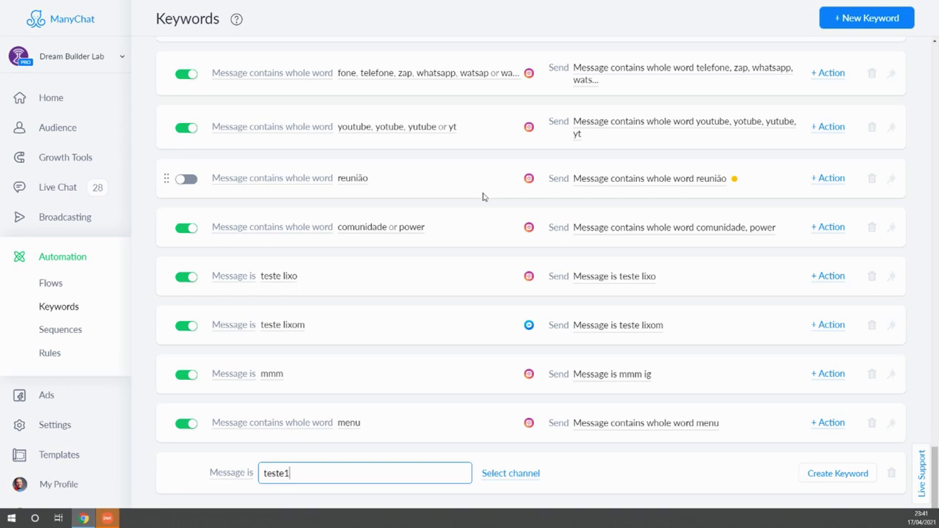
left_click(516, 472)
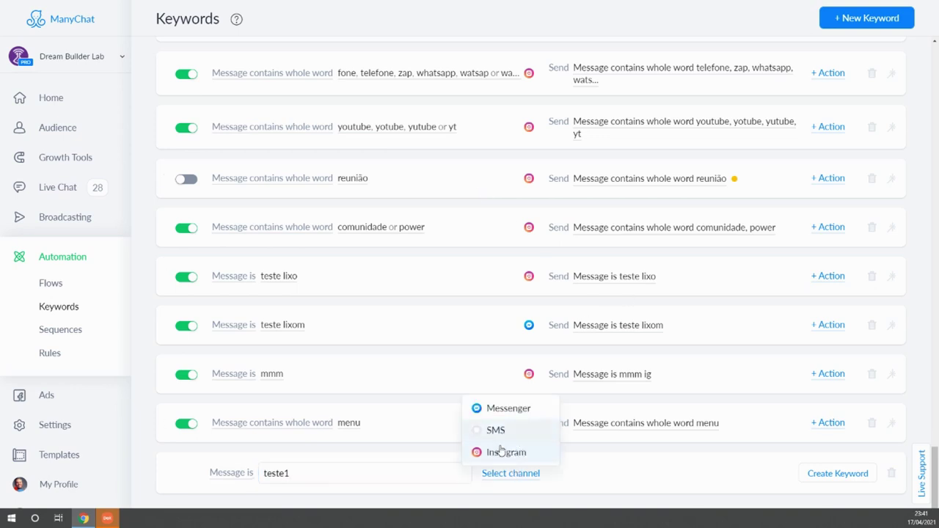
left_click(505, 452)
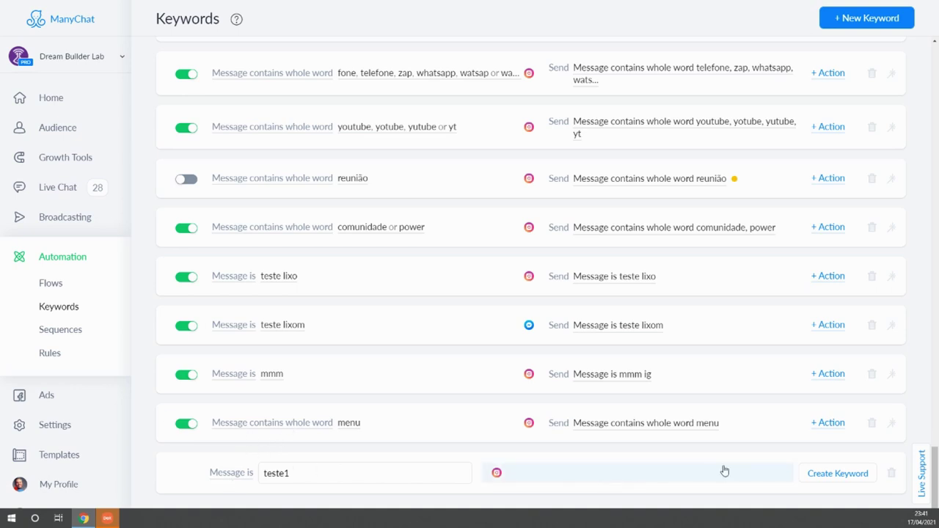
left_click(835, 475)
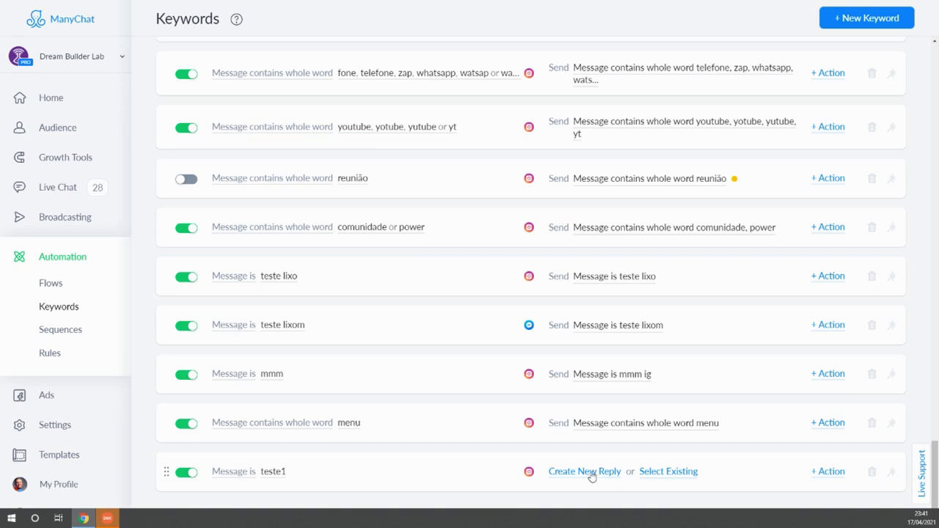
Attach the existing 'Vídeo 2 sobre Instagram' flow to teste1, then bring up the mirrored Instagram chat.
left_click(666, 473)
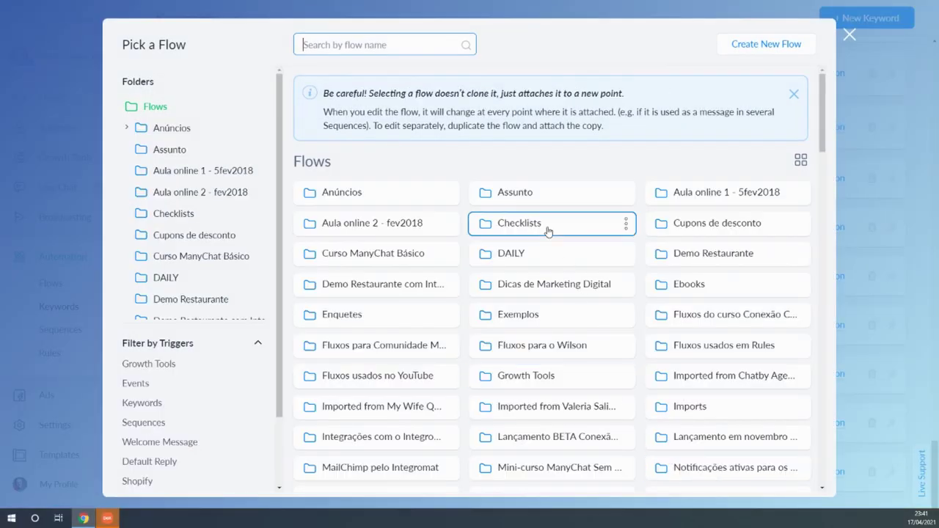
scroll(548, 231, "down", 5)
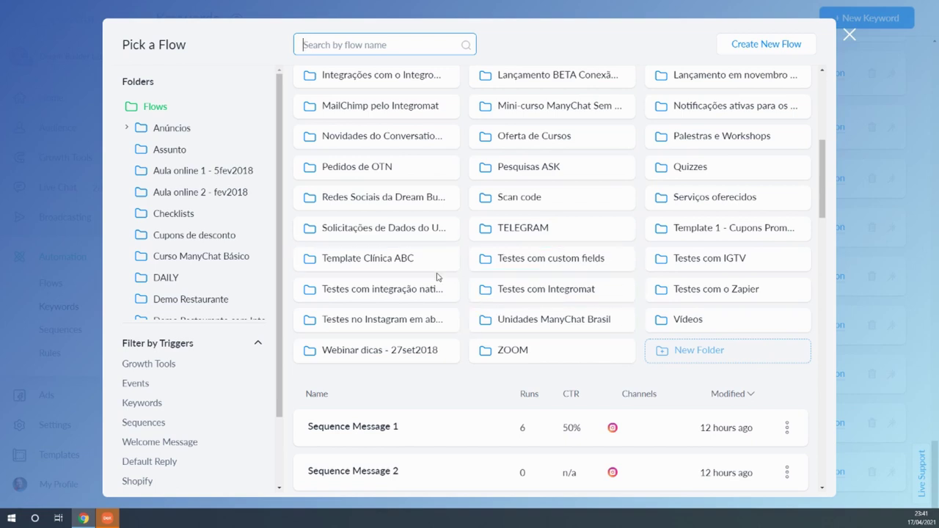
left_click(361, 324)
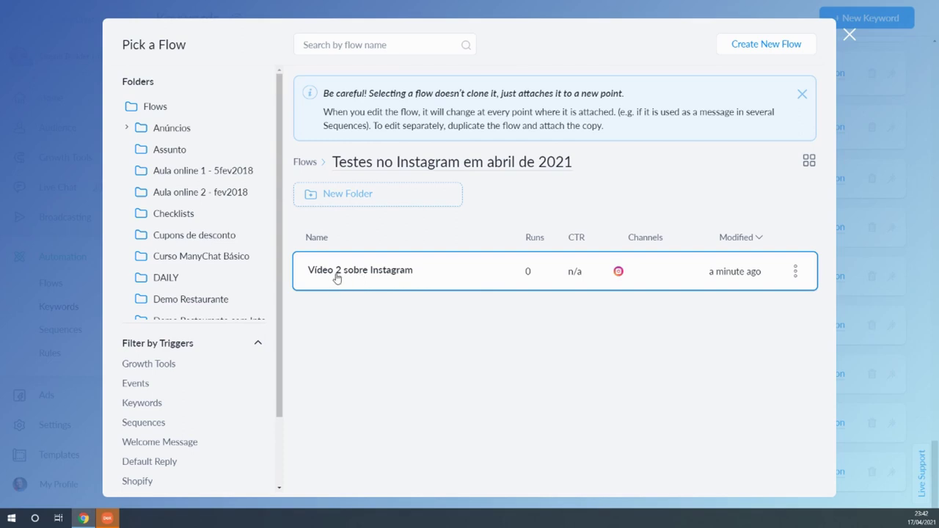
left_click(385, 275)
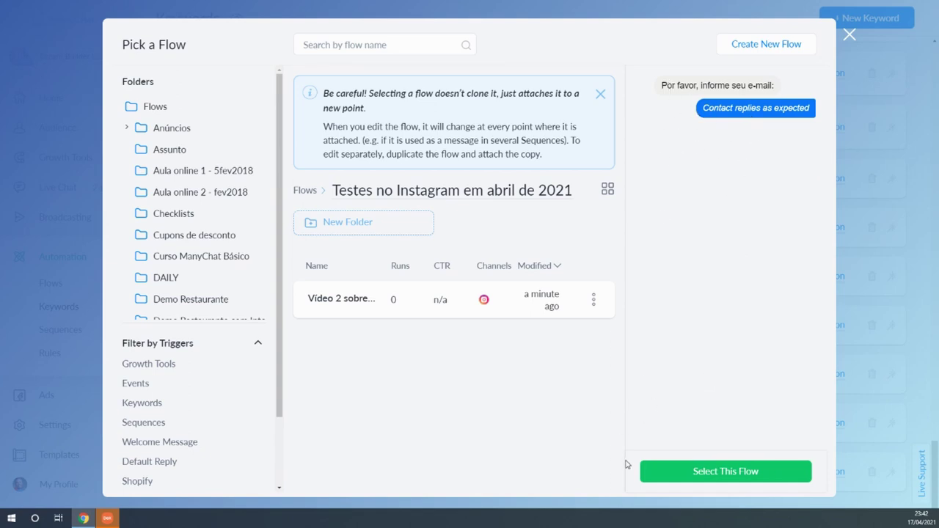
left_click(686, 471)
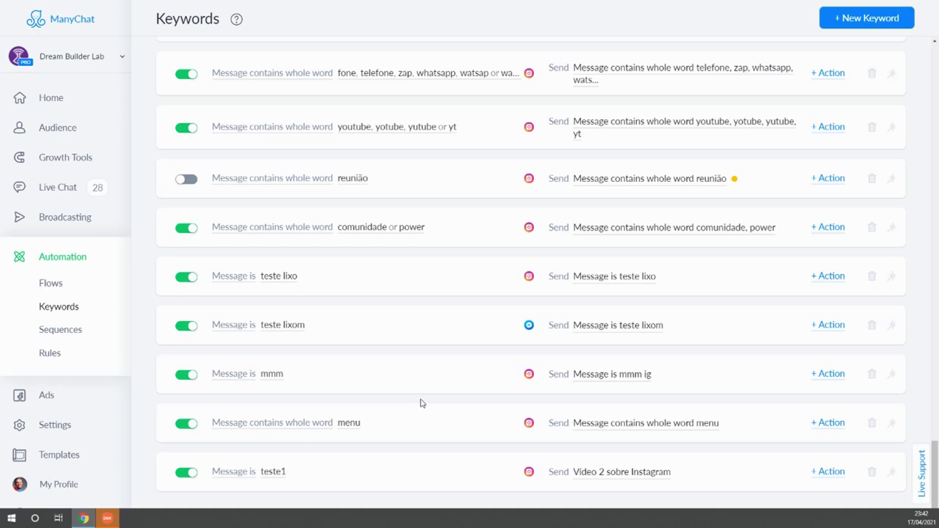
left_click(109, 519)
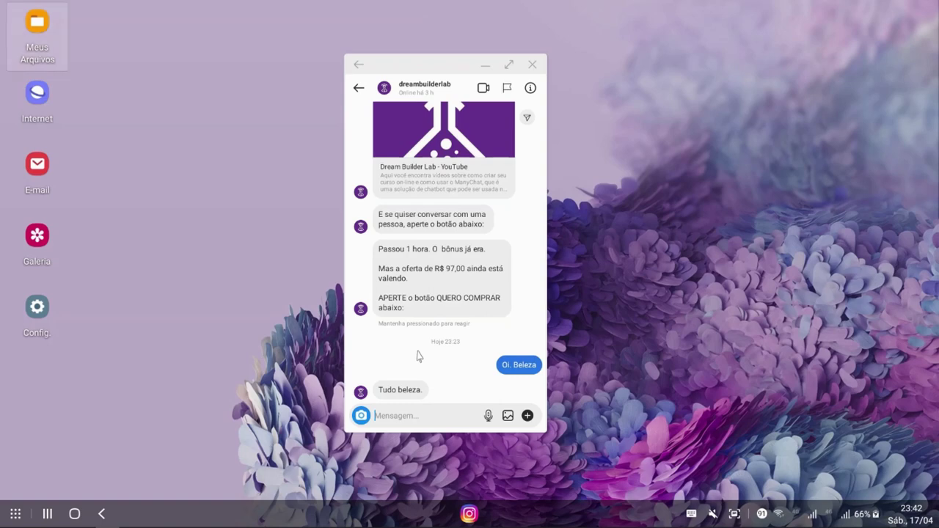
Send the message 'teste1' in the Instagram business chat to trigger the flow.
left_click(423, 413)
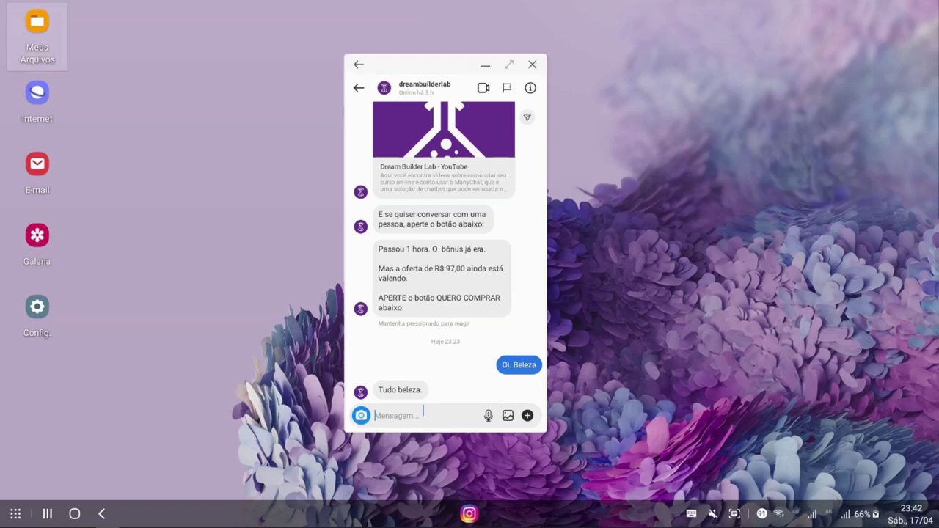
type("teste1")
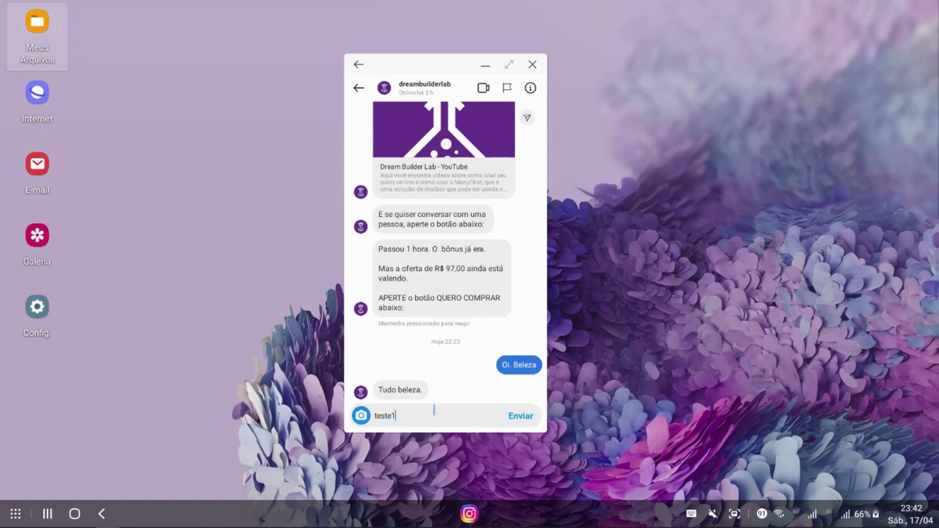
left_click(520, 416)
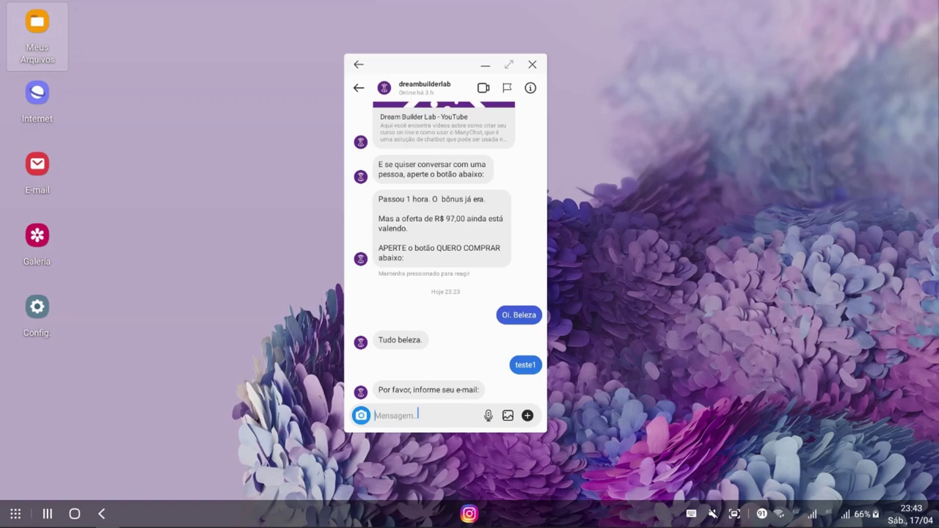
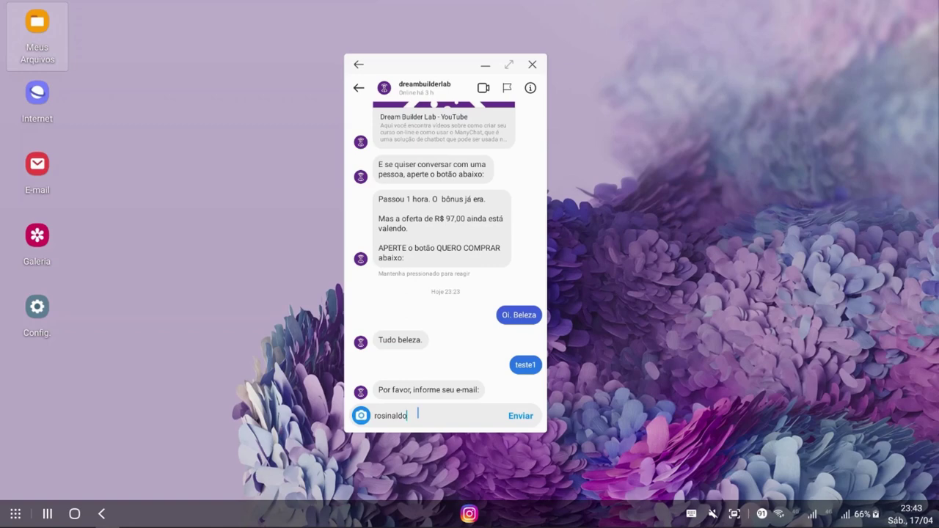
Answer the bot's request by sending a test e-mail address in the chat.
left_click(520, 415)
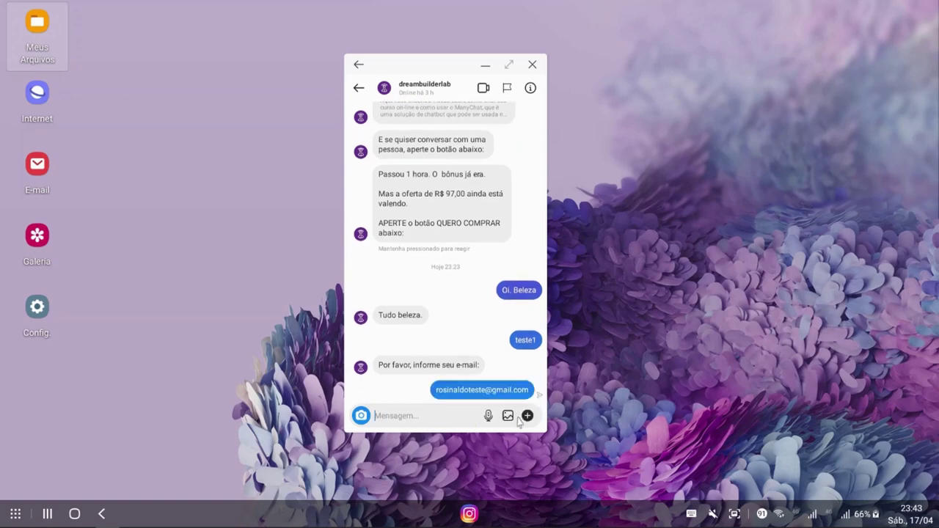